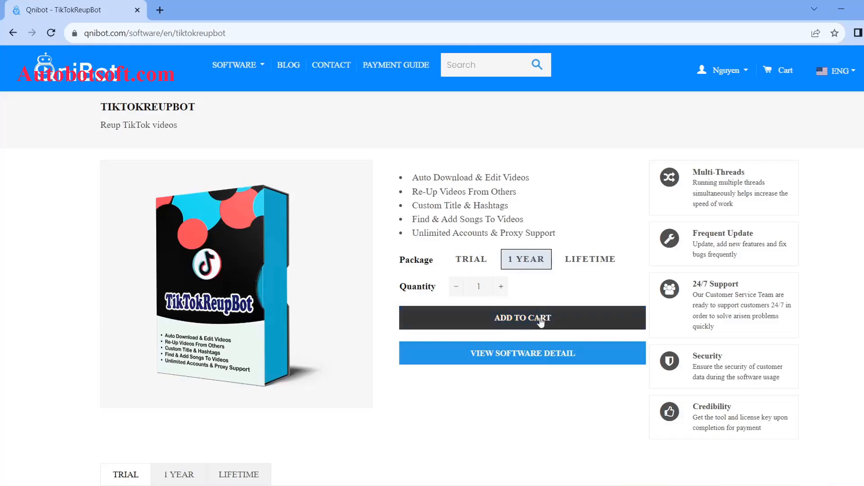
- Add the 1 year TikTokReupBot package to the cart and check the cart
click(547, 318)
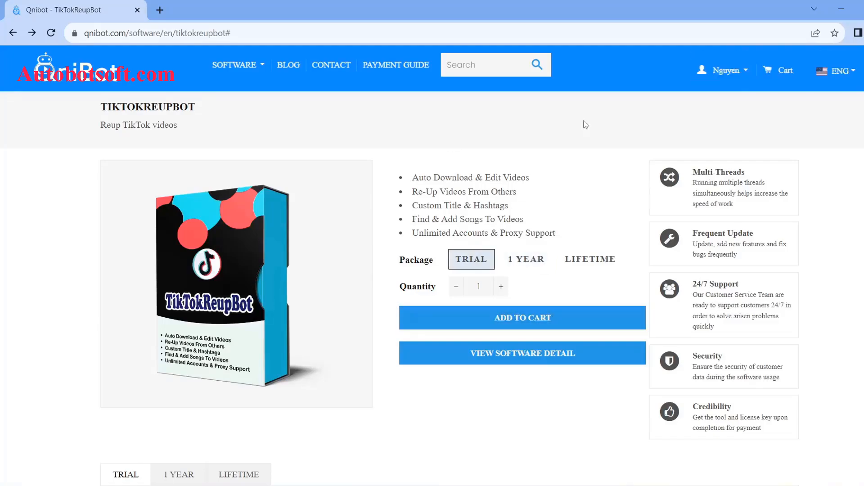
click(779, 74)
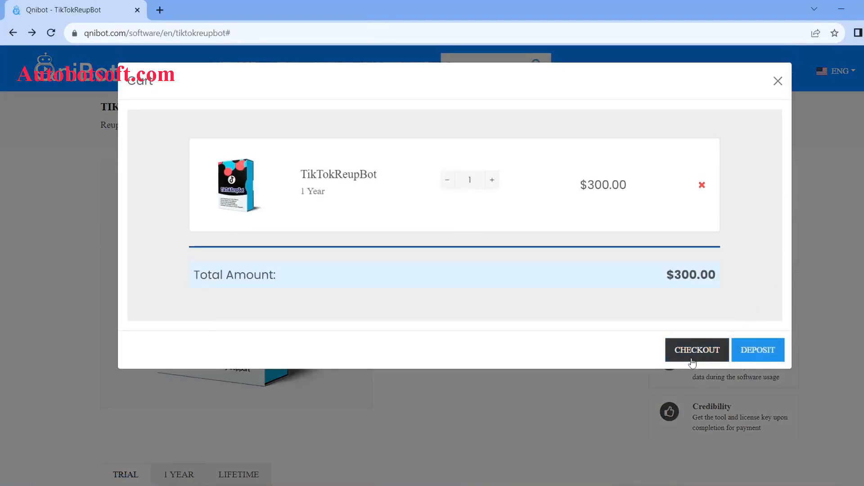
click(696, 355)
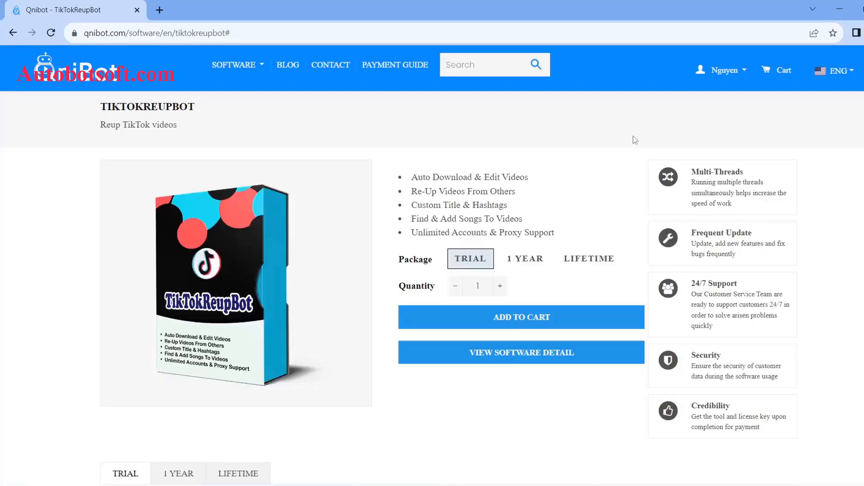
- Go to the License Key list and download TikTokReupBot
click(745, 78)
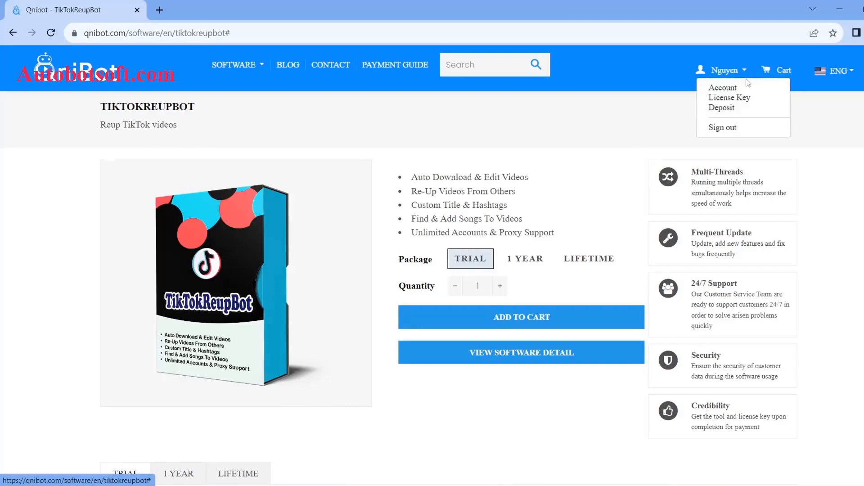
click(740, 98)
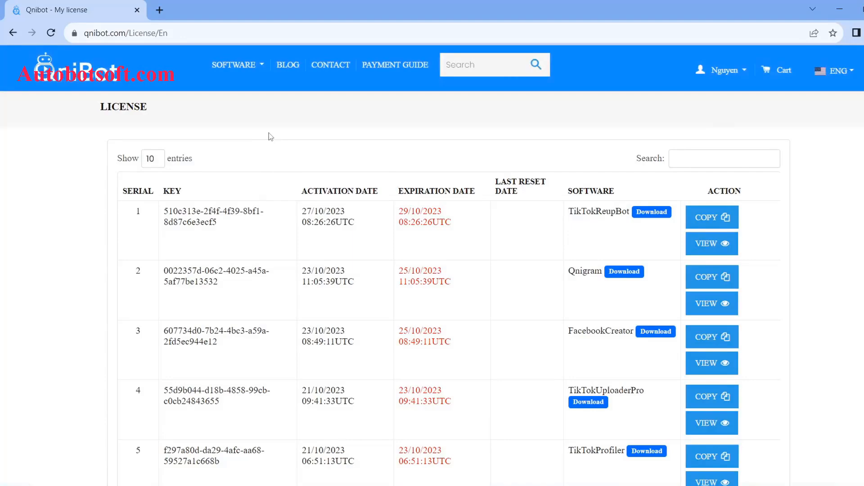
drag(217, 225, 164, 218)
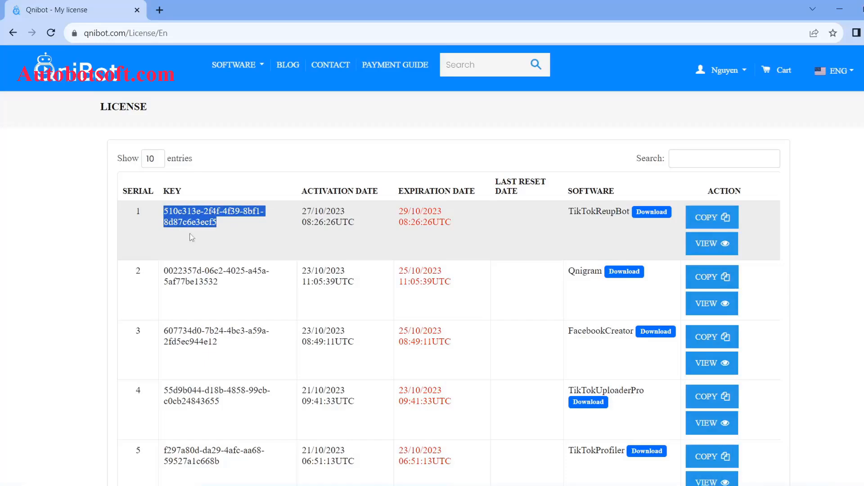
click(648, 223)
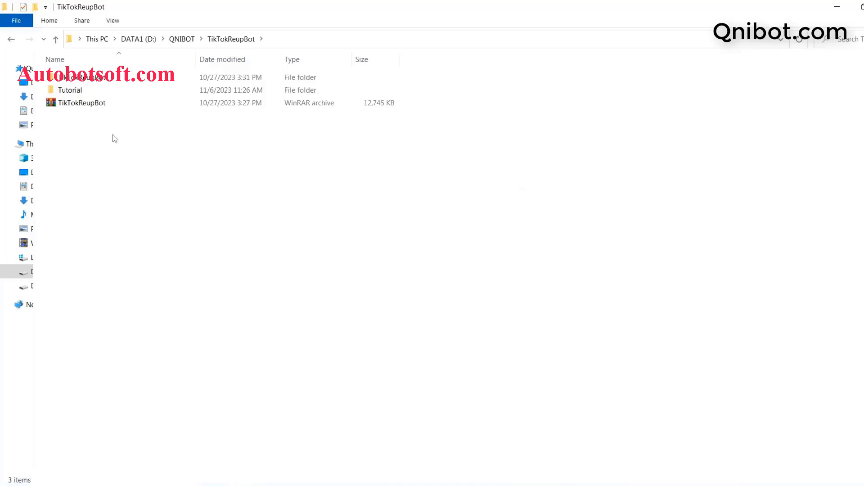
- Extract the TikTokReupBot archive into the current folder
click(86, 106)
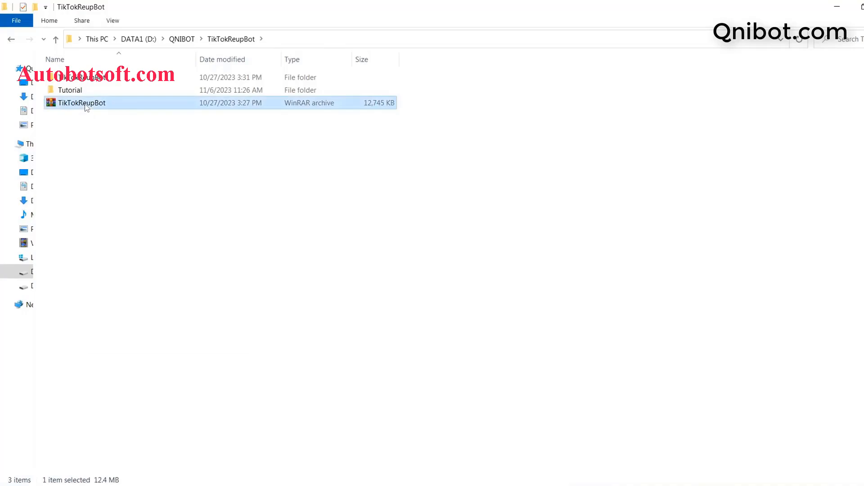
right_click(86, 107)
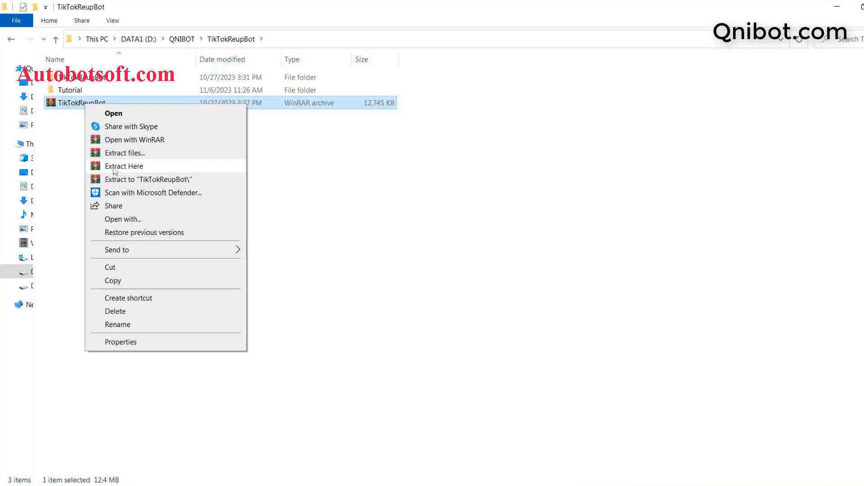
click(73, 120)
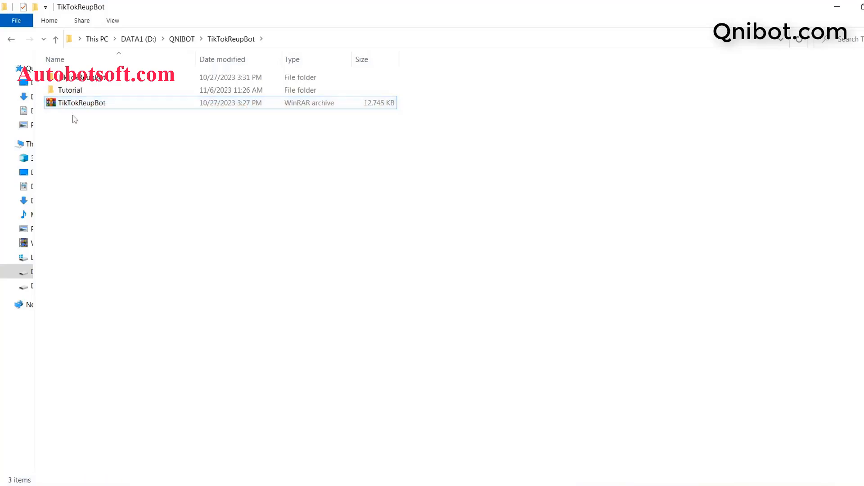
- Launch TikTokReupBot.exe from the extracted folder, then copy its license key on Qnibot
double_click(82, 80)
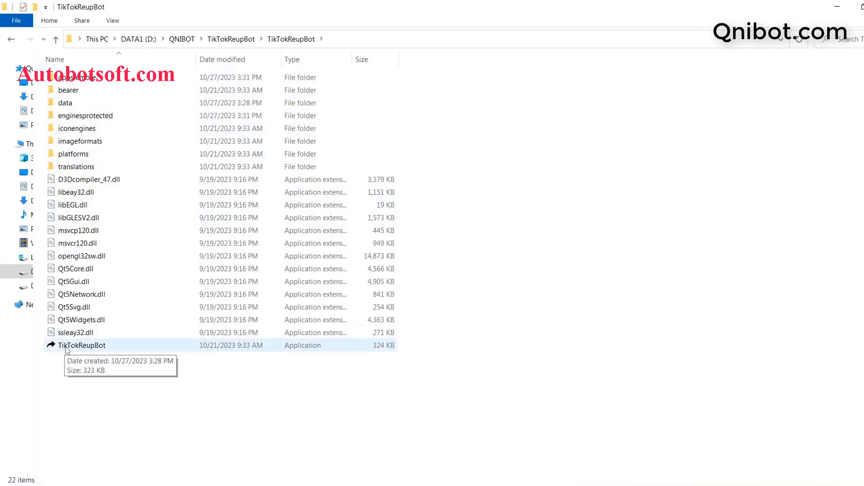
double_click(102, 348)
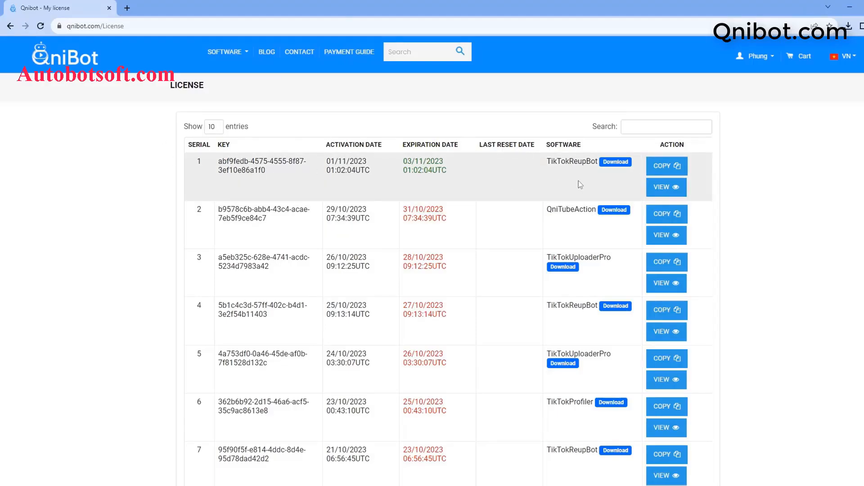
click(657, 167)
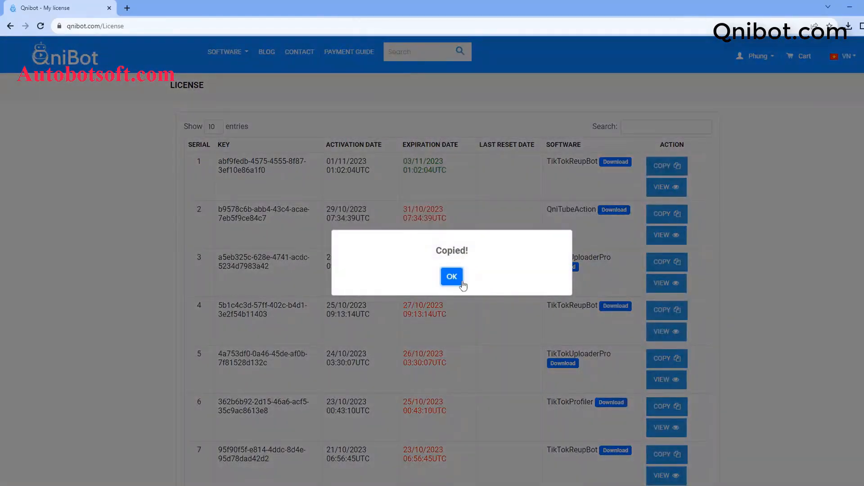
click(454, 277)
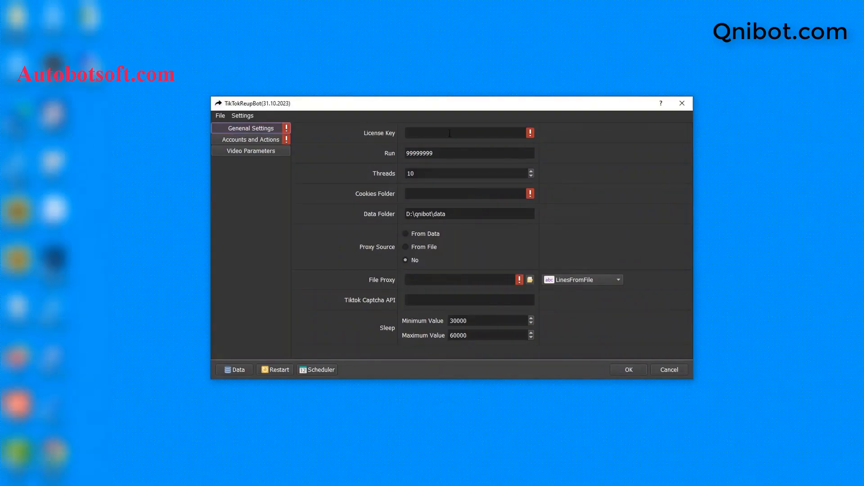
- Paste the license key into TikTokReupBot and set Run to 100
click(450, 133)
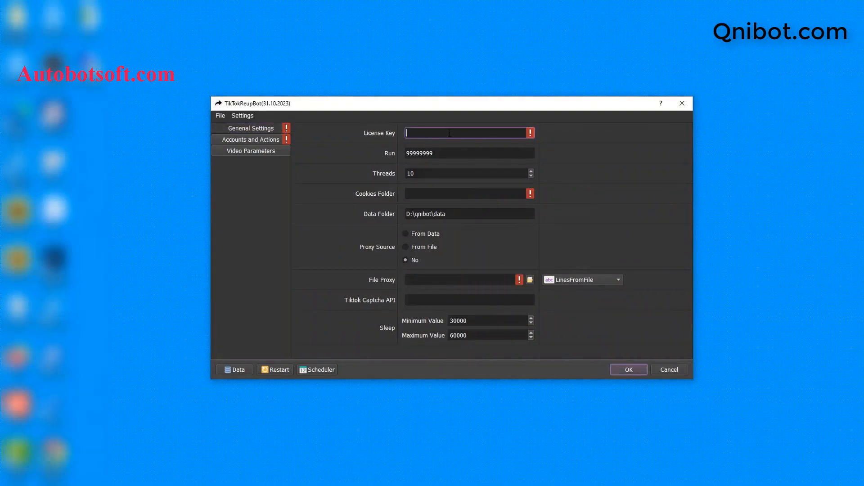
key(ctrl+v)
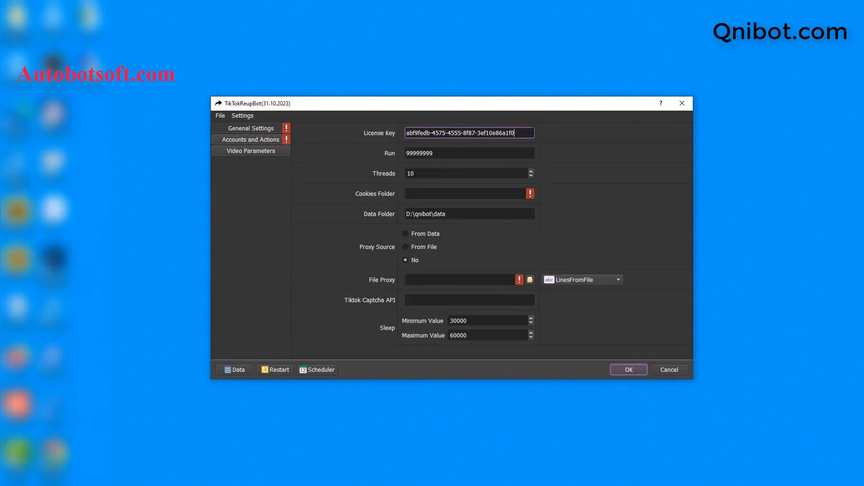
click(492, 153)
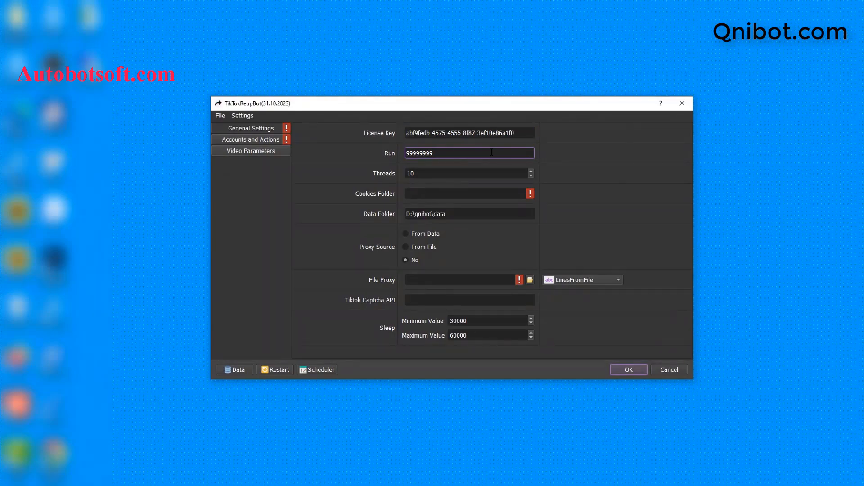
key(ctrl+a)
key(BackSpace)
text(100)
- Set Threads to 3 and move on to the Cookies Folder field
click(465, 173)
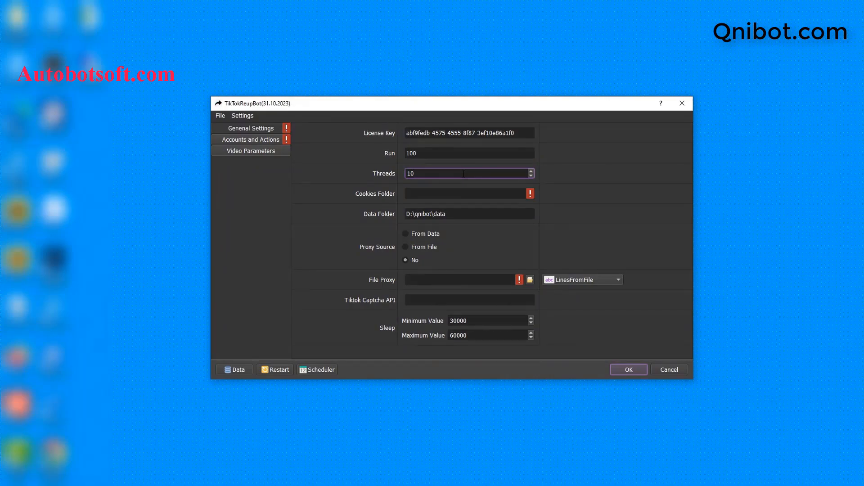
key(BackSpace)
key(BackSpace)
text(3)
key(Tab)
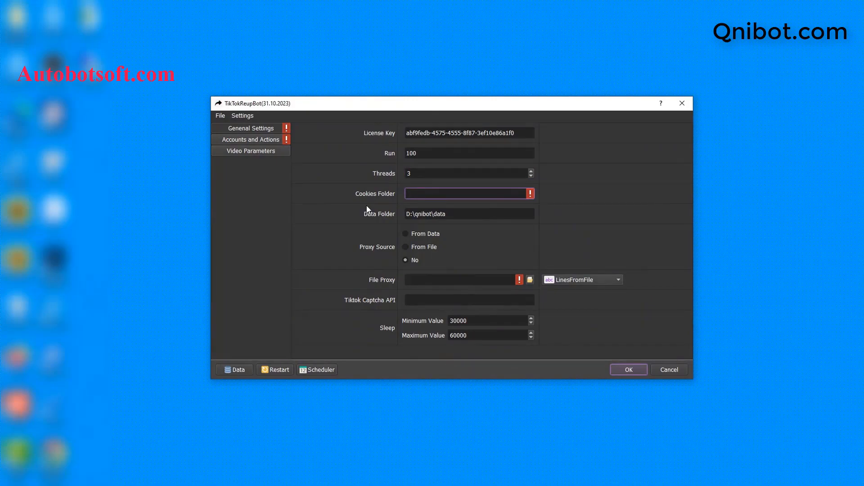
click(185, 484)
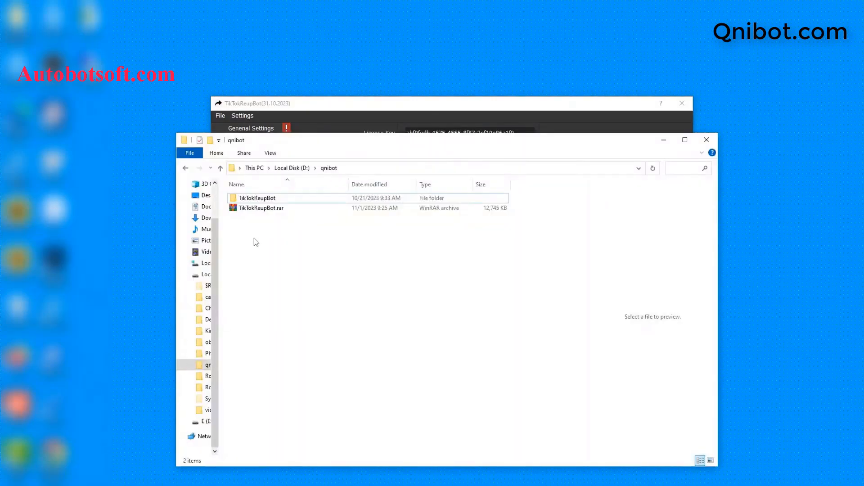
- Create a new folder named cookies inside D:\qnibot and open it
right_click(256, 242)
mouse_move(287, 361)
click(383, 362)
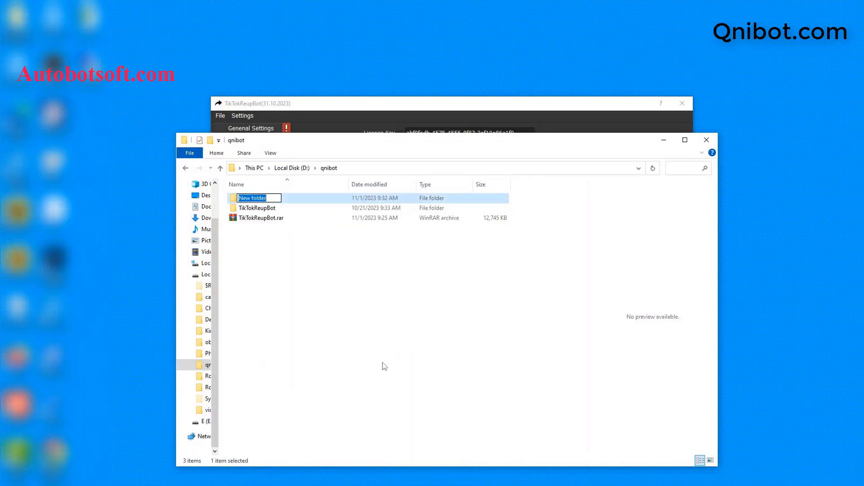
text(cookies)
key(Return)
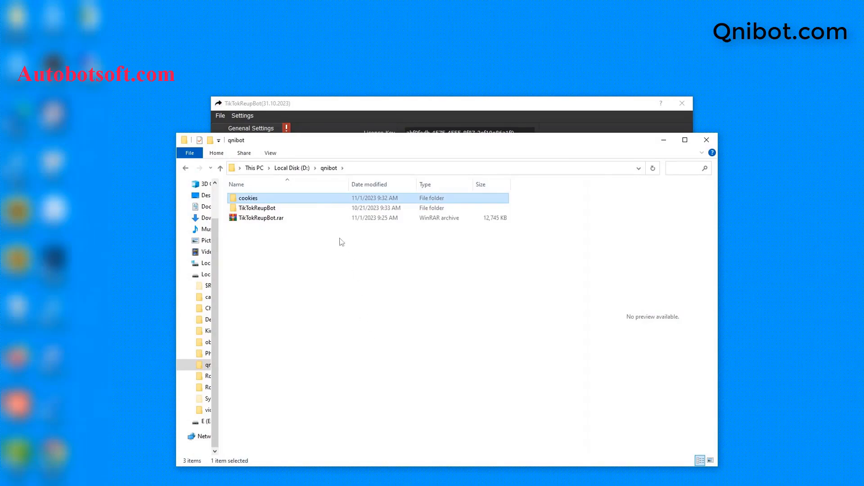
double_click(304, 202)
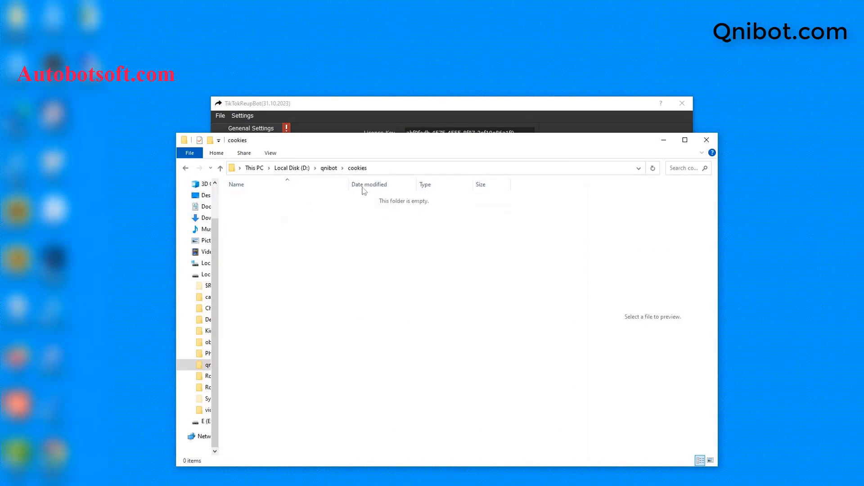
- Paste the D:\qnibot\cookies path into the bot's Cookies Folder field
click(408, 168)
key(ctrl+c)
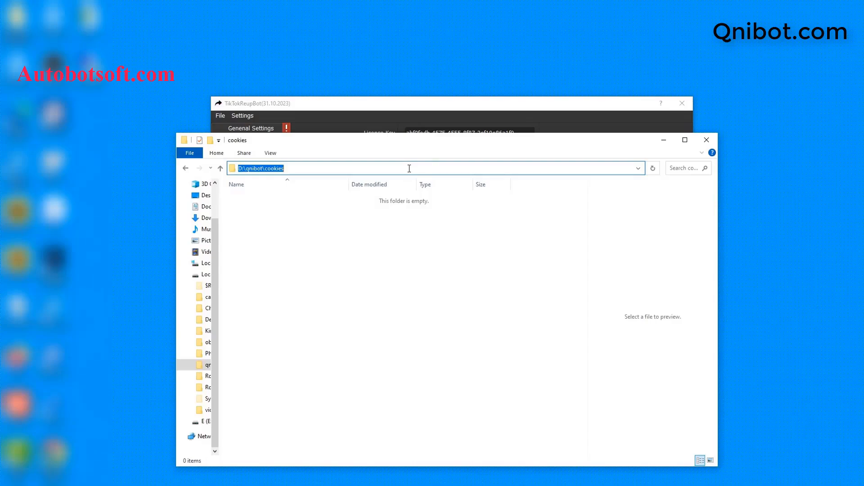
click(663, 140)
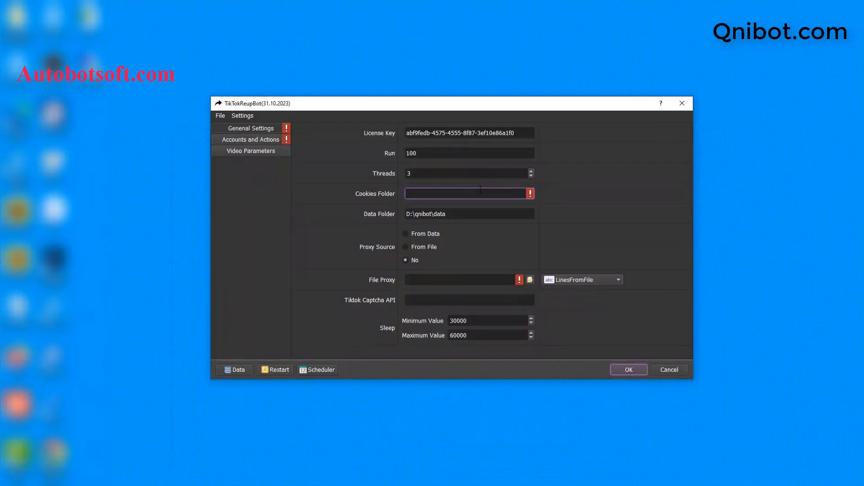
key(ctrl+v)
click(470, 216)
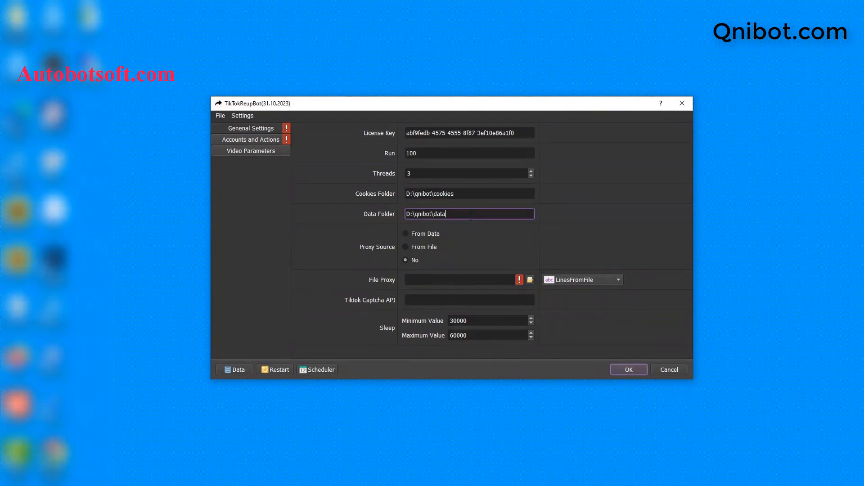
click(231, 478)
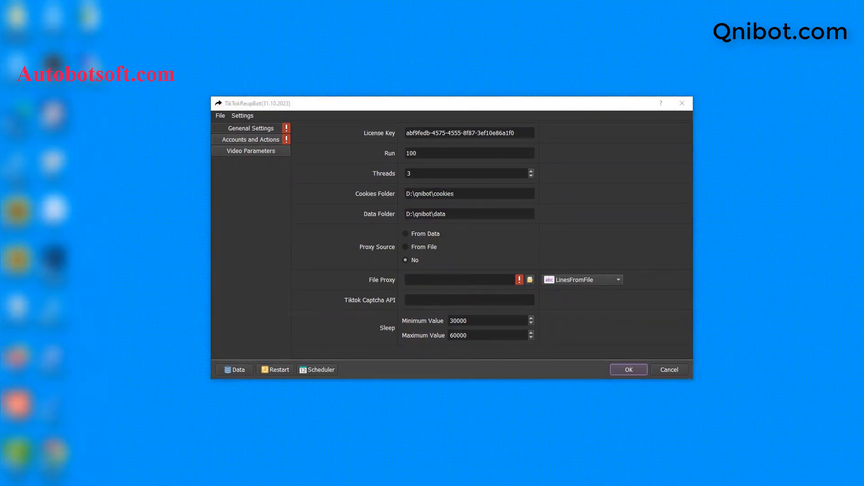
- Create a new folder named data in D:\qnibot and open it
click(220, 167)
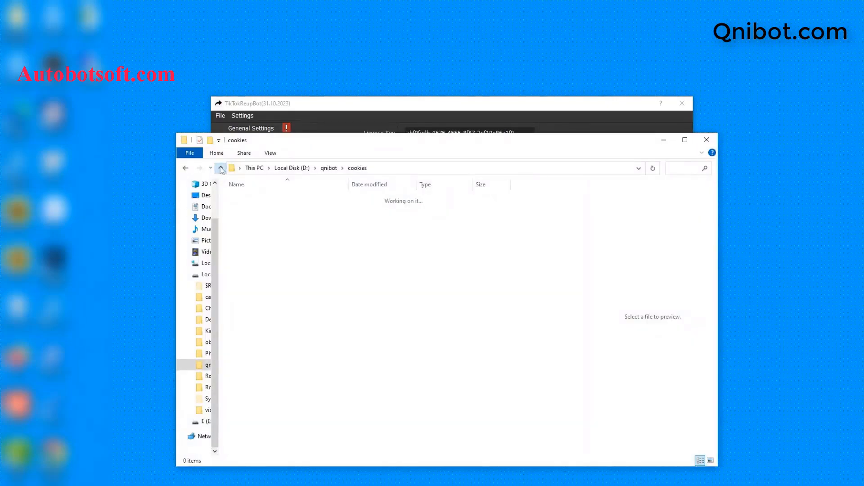
right_click(252, 241)
mouse_move(280, 366)
click(406, 223)
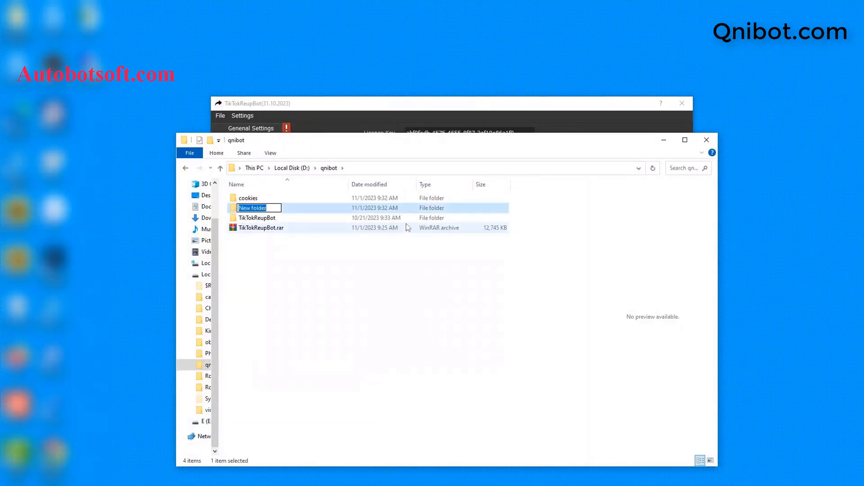
text(data)
key(Return)
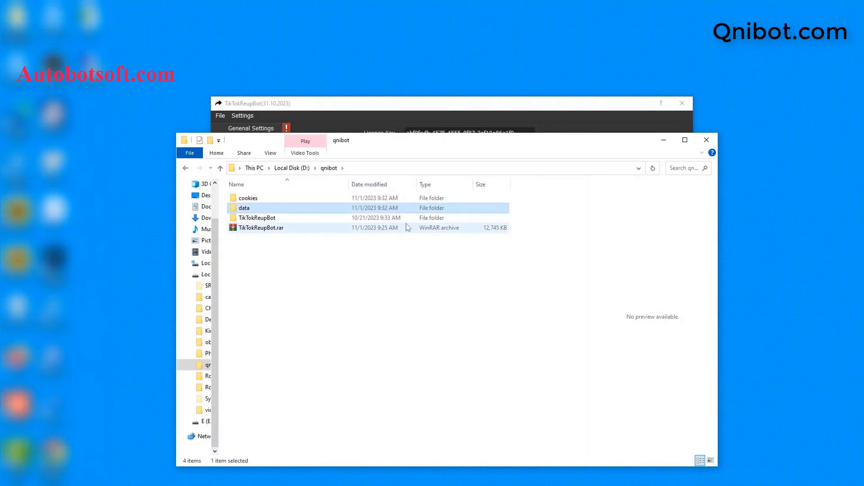
double_click(339, 210)
- Set Data Folder to D:\qnibot\data and Proxy Source to From File
click(403, 170)
key(ctrl+c)
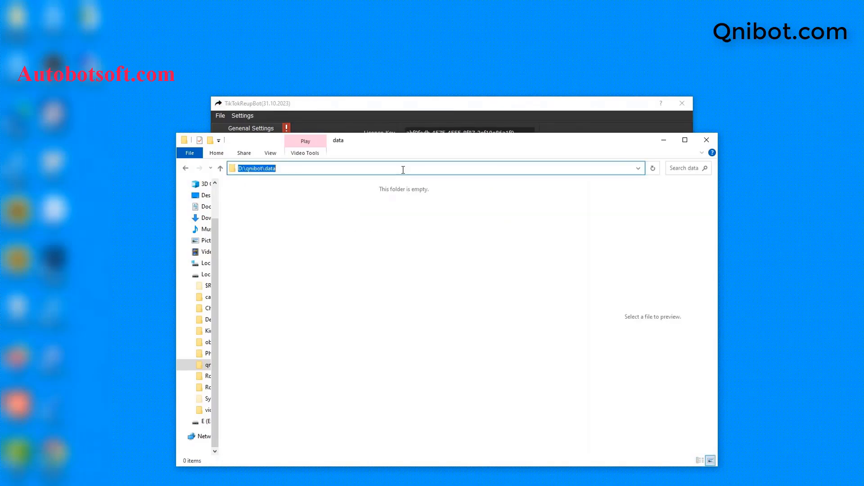
click(664, 139)
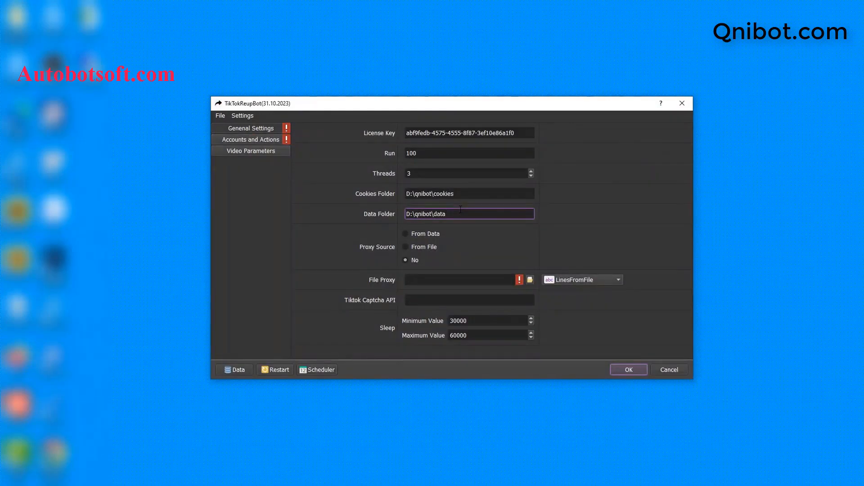
double_click(460, 209)
key(ctrl+a)
key(ctrl+v)
click(405, 234)
click(405, 246)
- Create an empty proxy.txt text document in D:\qnibot and open it
click(235, 370)
click(220, 171)
right_click(266, 243)
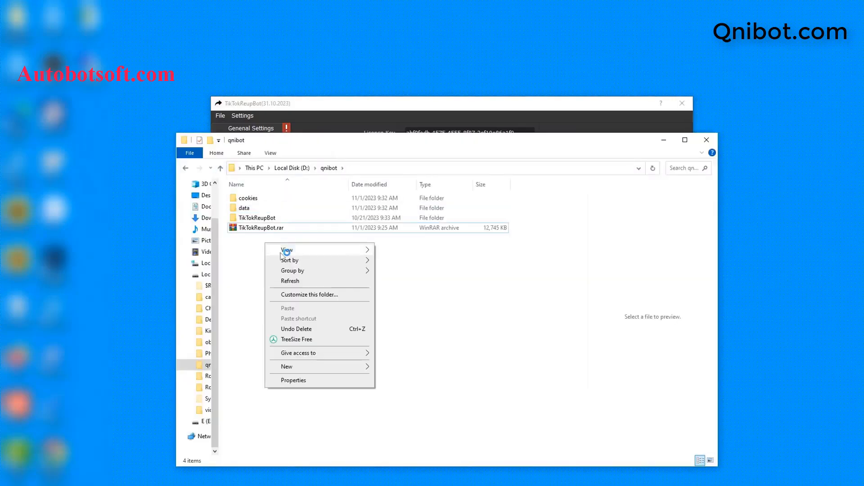
mouse_move(315, 367)
click(406, 345)
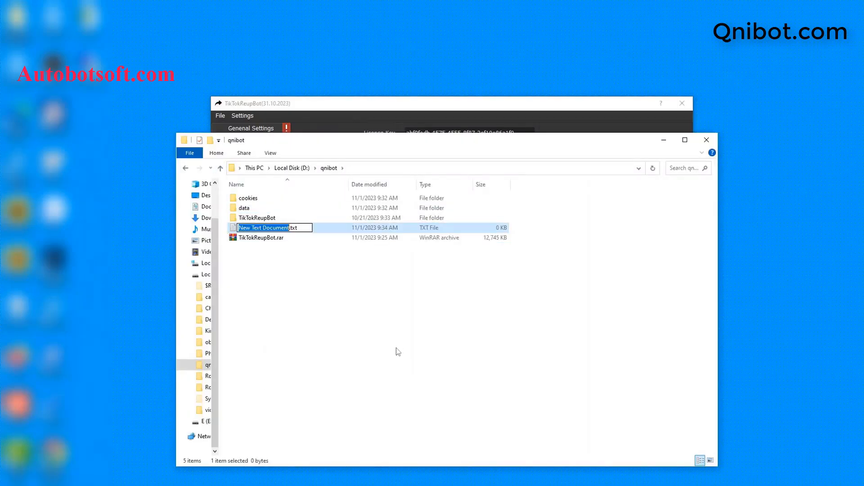
text(pro)
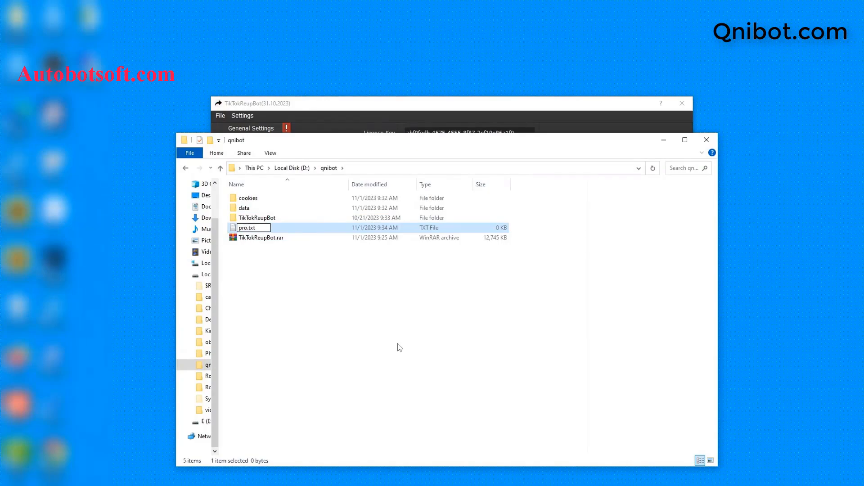
text(xy)
key(Return)
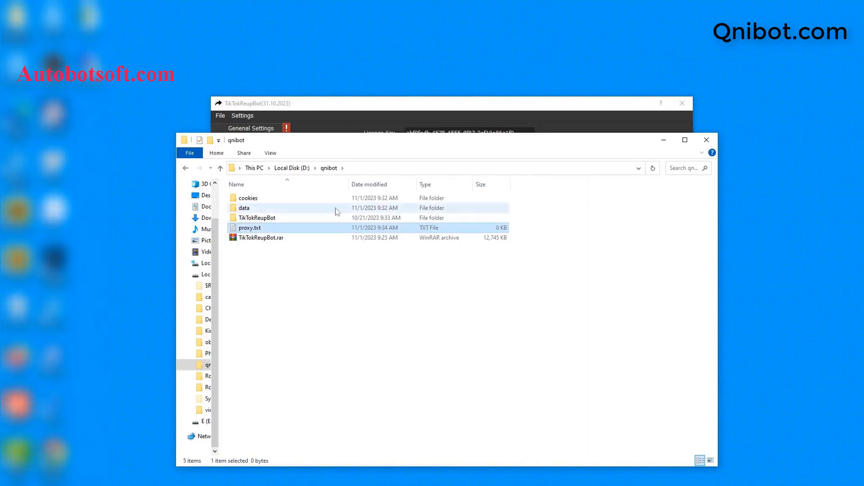
double_click(341, 228)
- Open proxy.txt in Notepad and paste in the list of proxies
click(405, 167)
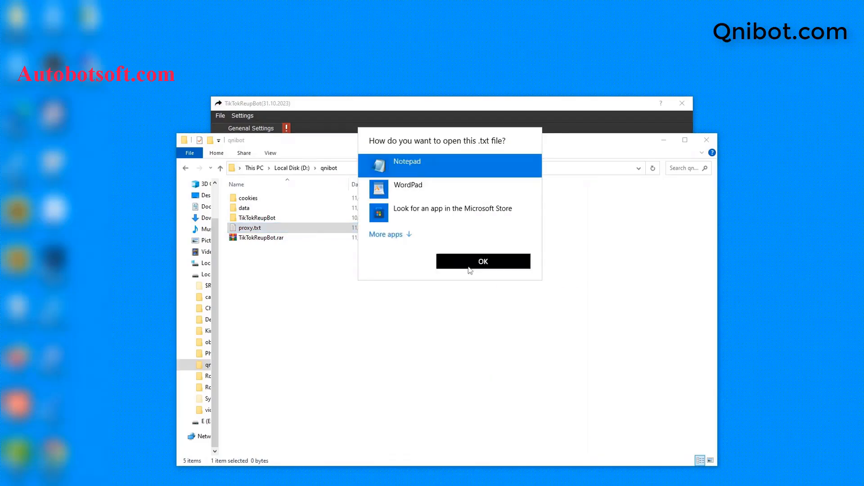
click(469, 268)
drag(635, 318, 475, 234)
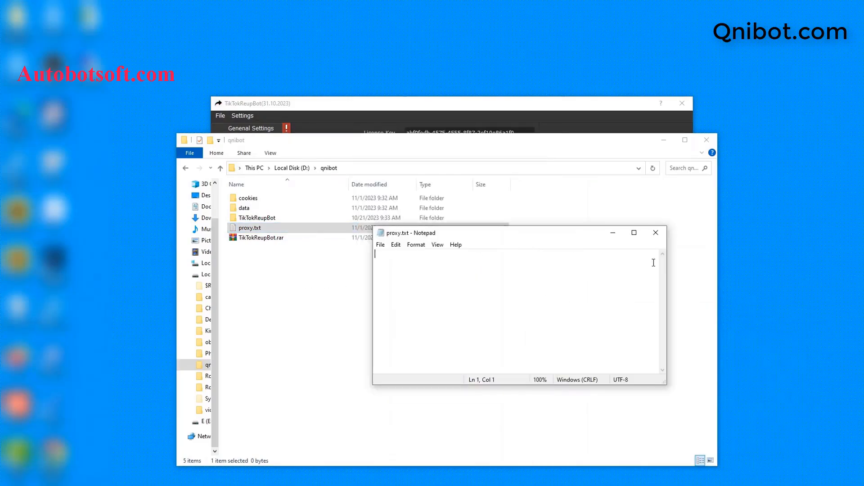
click(664, 140)
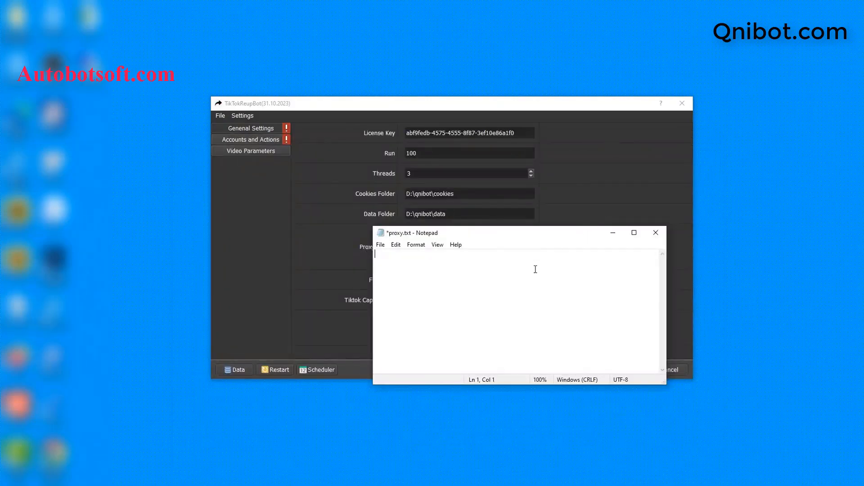
key(ctrl+v)
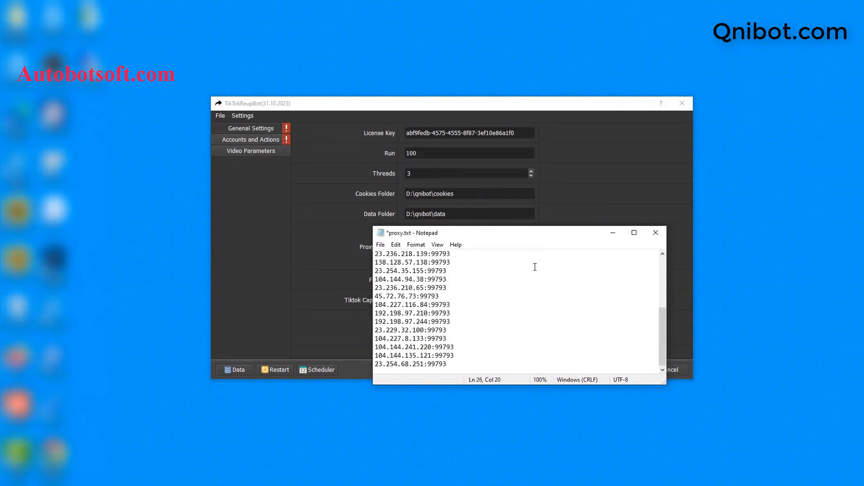
- Append :username:password to the first proxy line and save proxy.txt
click(486, 251)
text(:username:password)
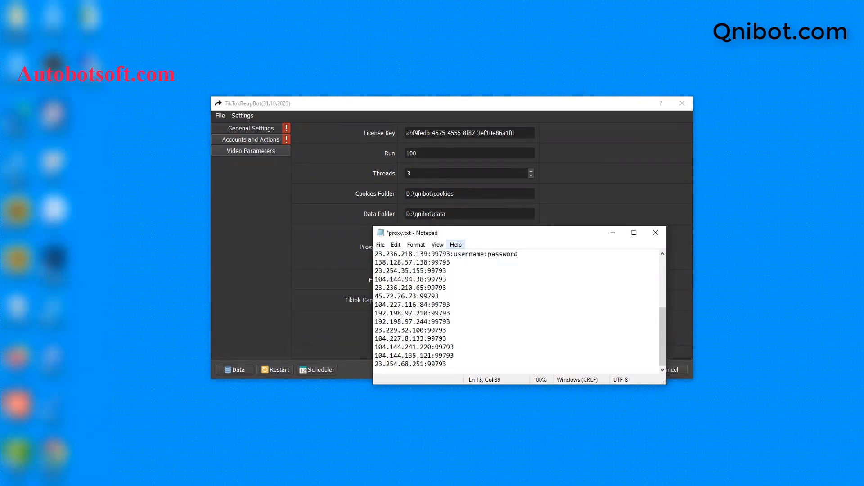
click(380, 244)
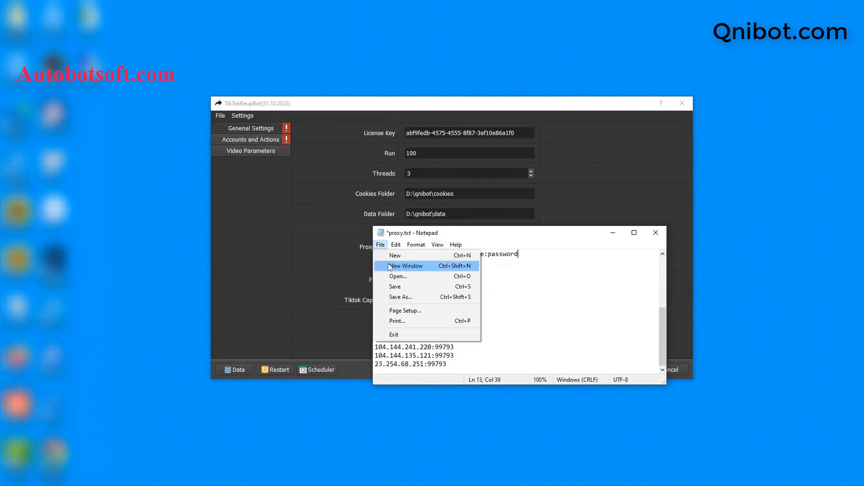
click(393, 287)
click(613, 233)
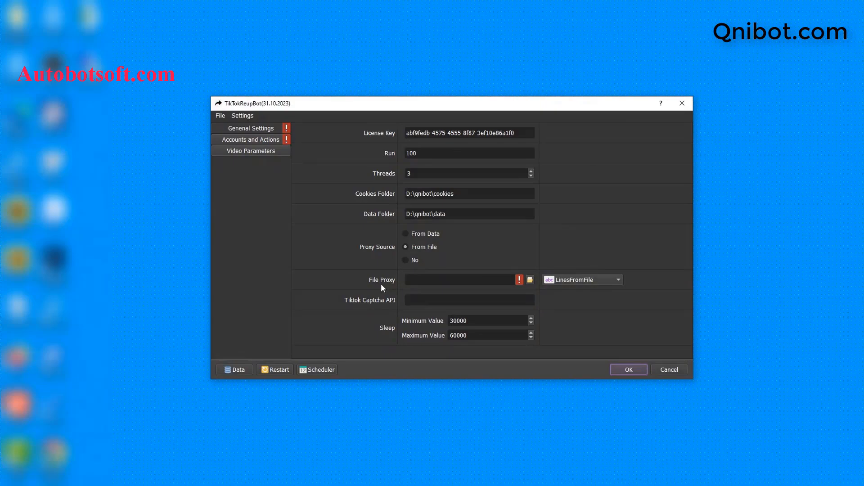
- Select D:/qnibot/proxy.txt as the File Proxy through the Open File dialog
click(530, 280)
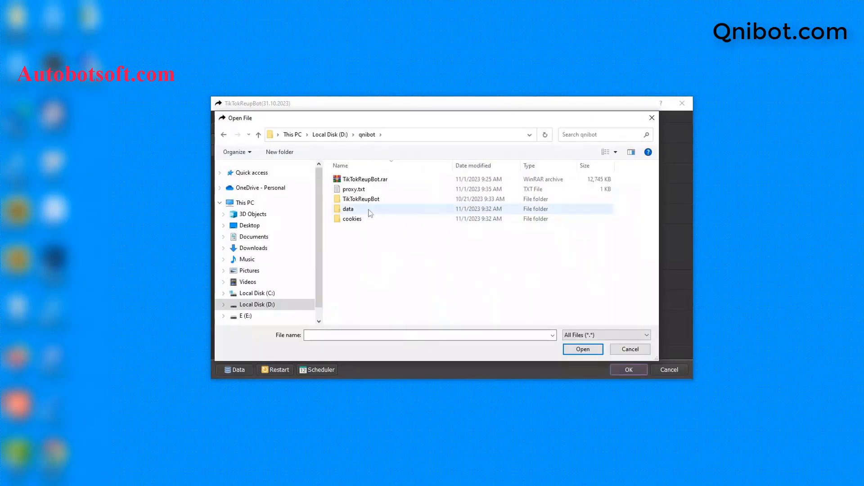
click(356, 189)
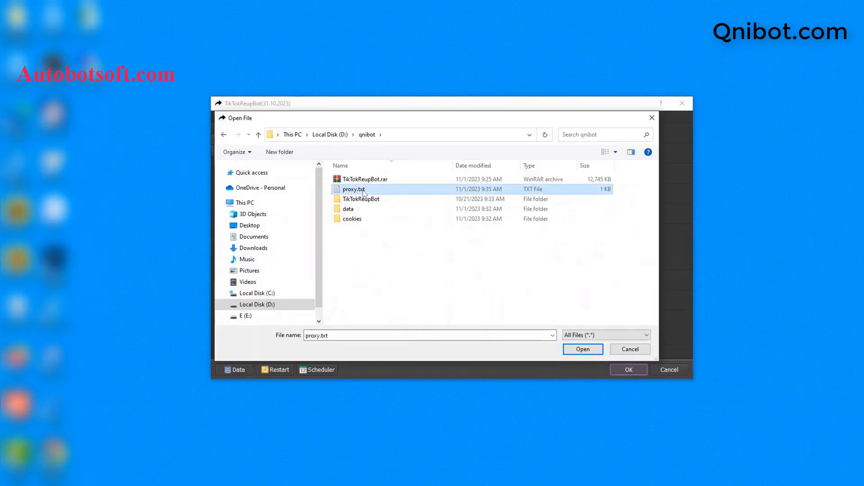
click(578, 350)
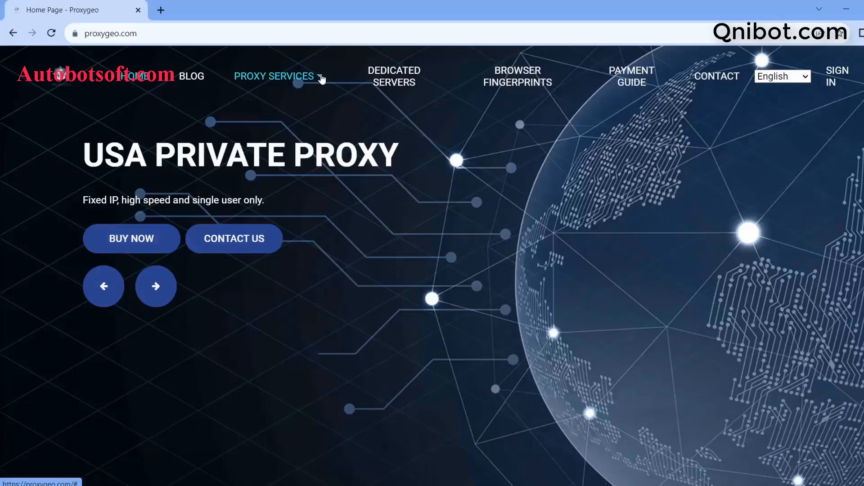
click(321, 79)
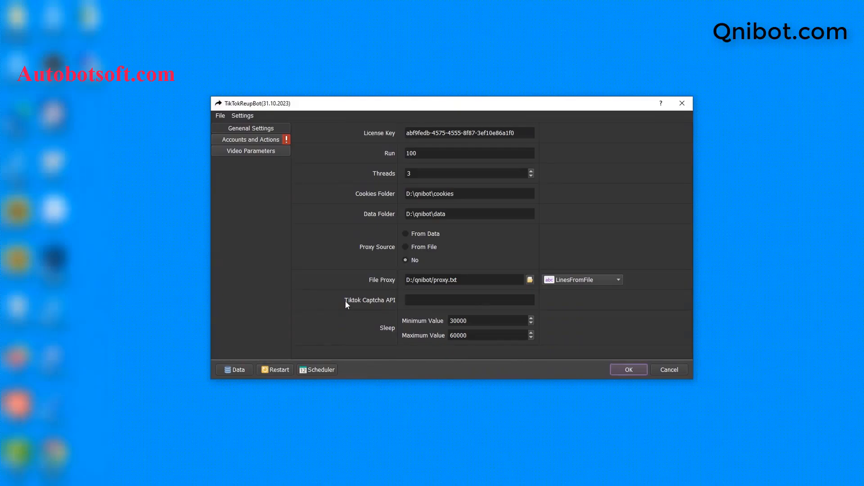
- Select the Tiktok Captcha API field and switch to the captcha.guru browser tab
click(411, 300)
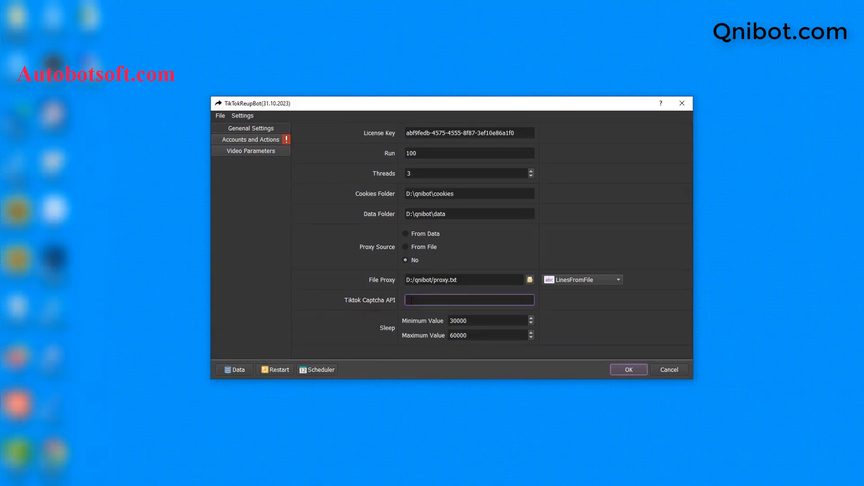
click(411, 301)
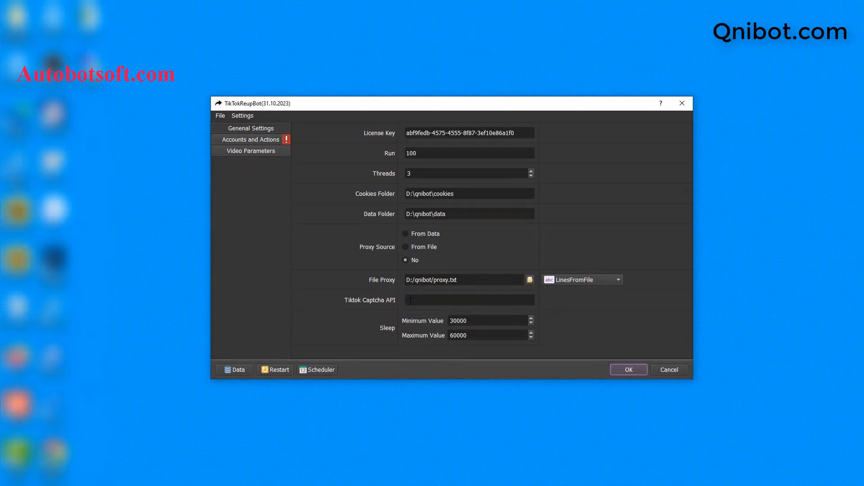
click(411, 301)
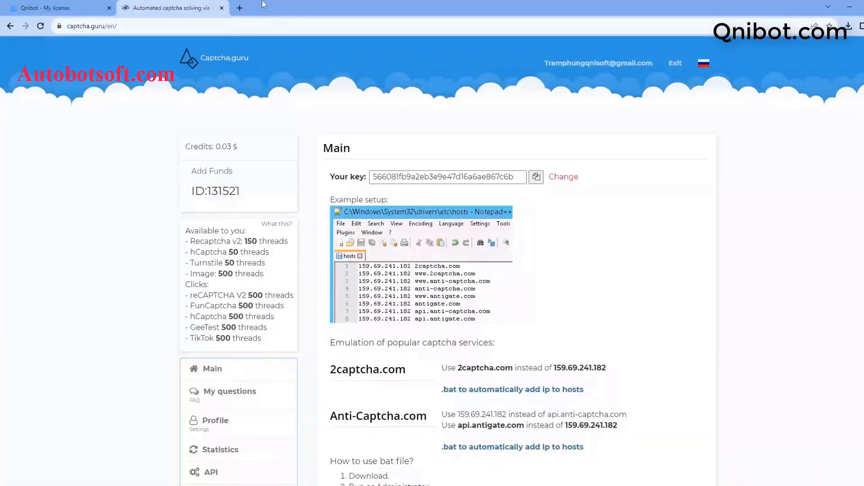
drag(251, 20, 250, 20)
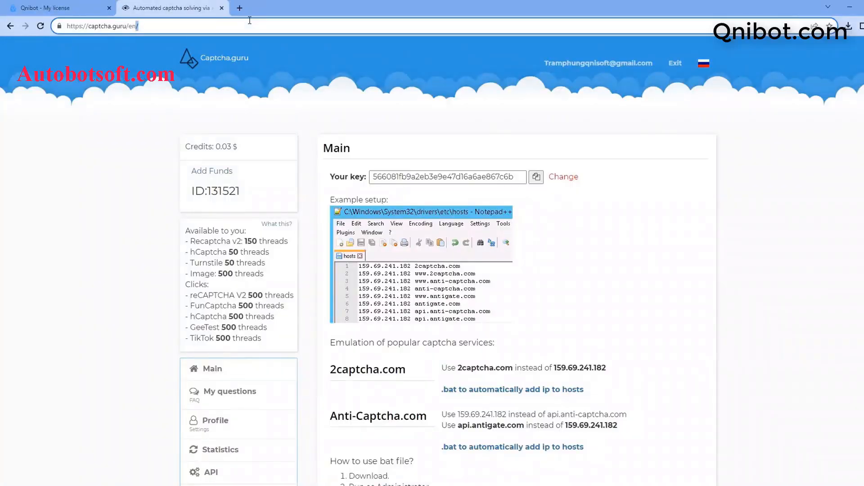
- Copy the API key from Captcha.guru's main page and minimize the browser
drag(89, 26, 127, 26)
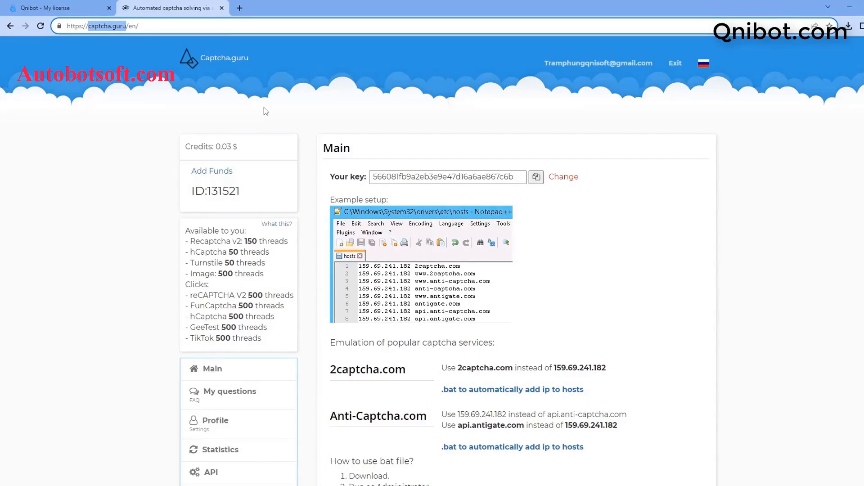
click(536, 178)
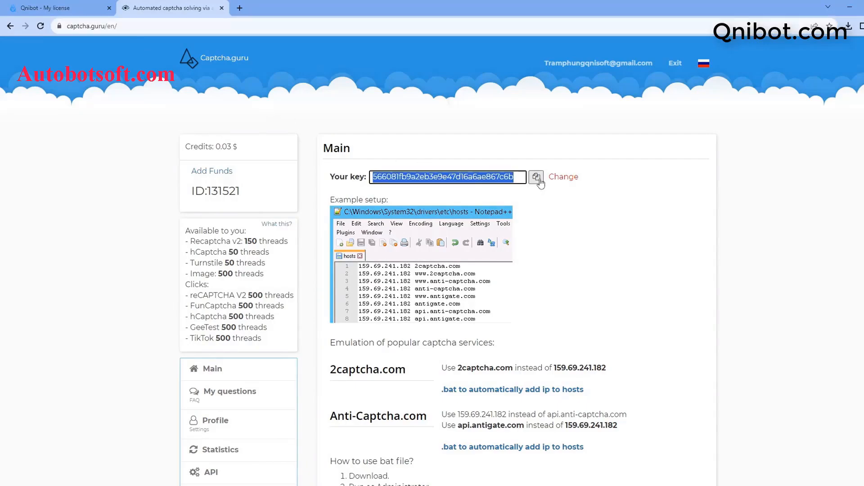
click(849, 7)
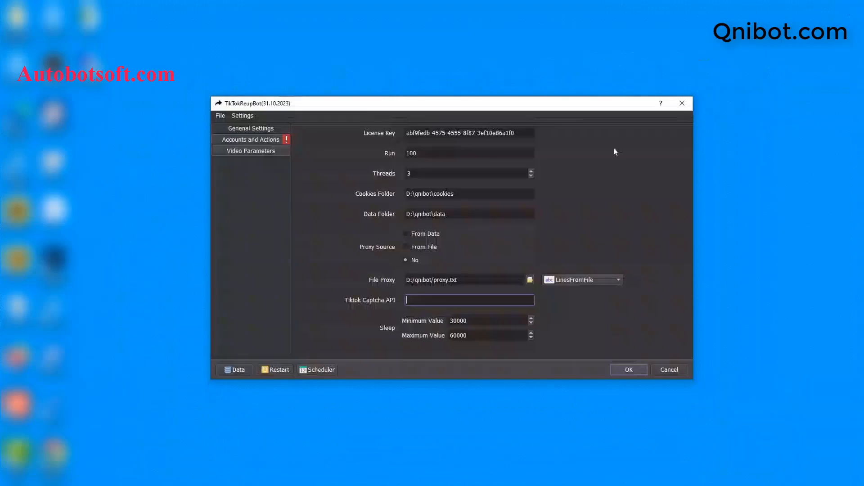
- Paste the Captcha.guru key into Tiktok Captcha API, review the Sleep values, then go to Accounts and Actions
right_click(430, 300)
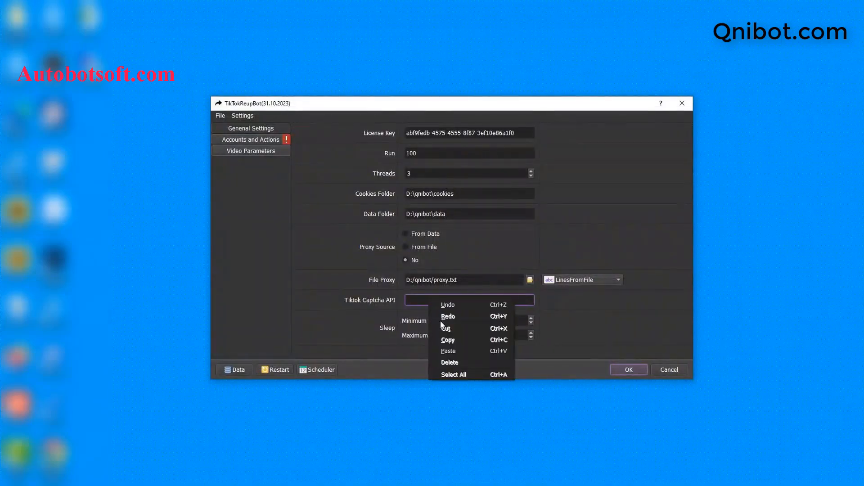
click(448, 352)
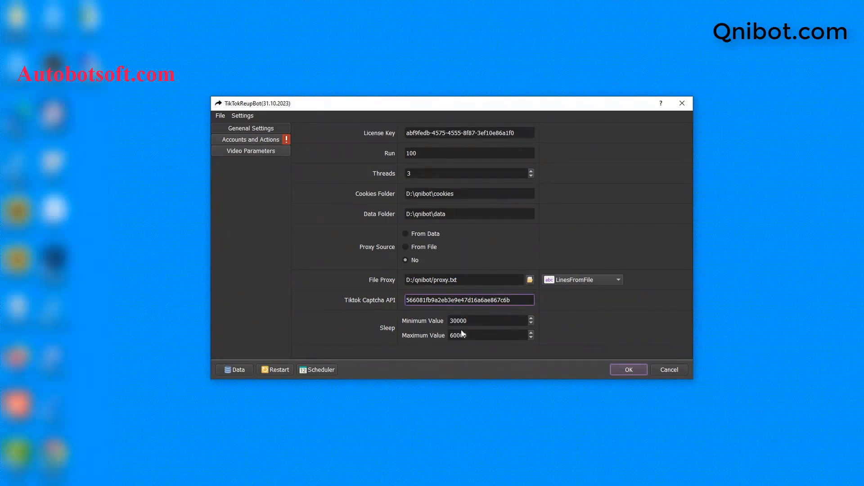
click(472, 321)
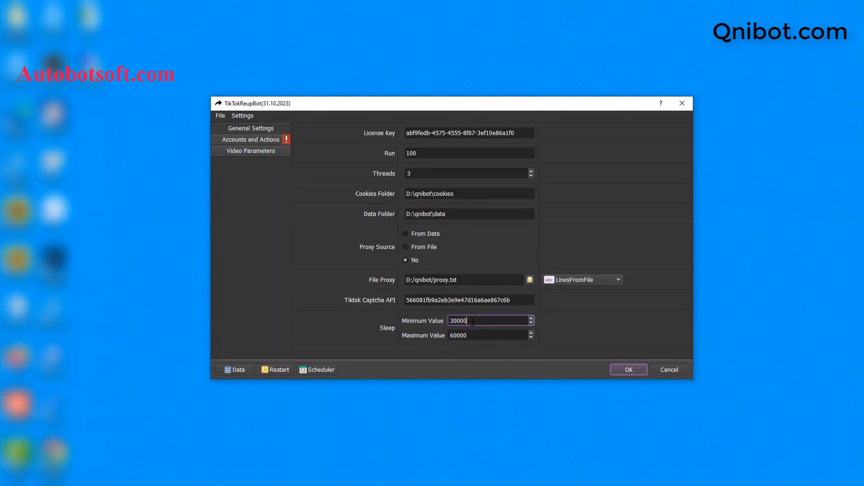
drag(473, 321, 457, 323)
drag(473, 335, 457, 336)
click(472, 321)
drag(471, 336, 458, 336)
click(582, 208)
click(265, 139)
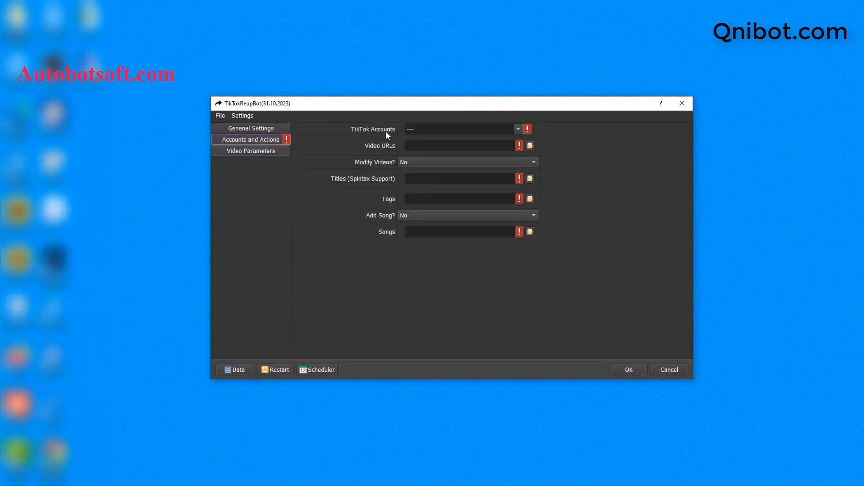
- Open the accounts Database Manager and show the accounts that are not in any group
click(236, 369)
click(250, 252)
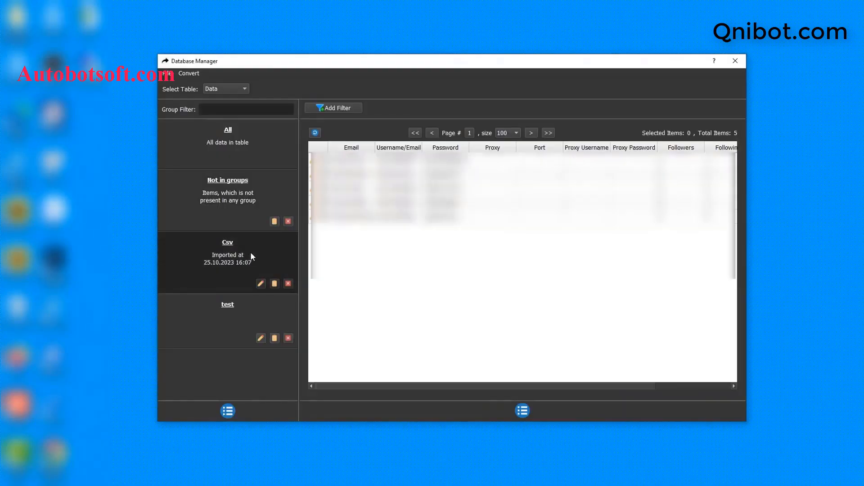
click(233, 190)
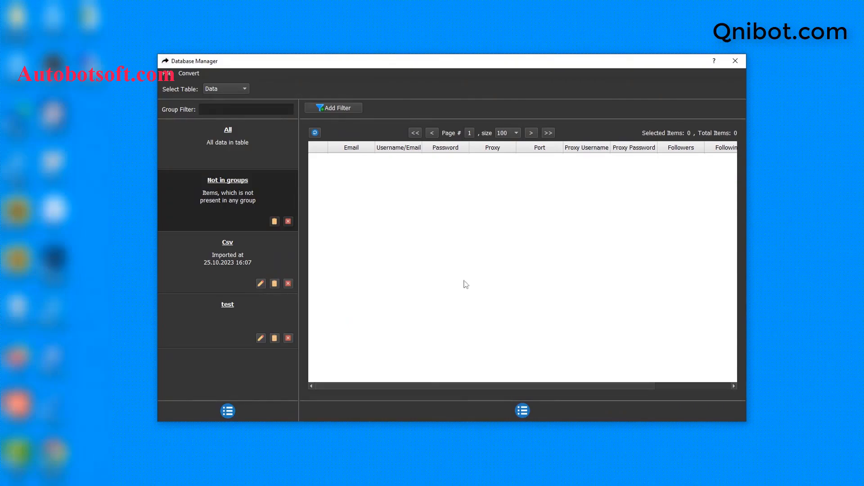
- Add a new account group named Tutorial and select it
click(228, 411)
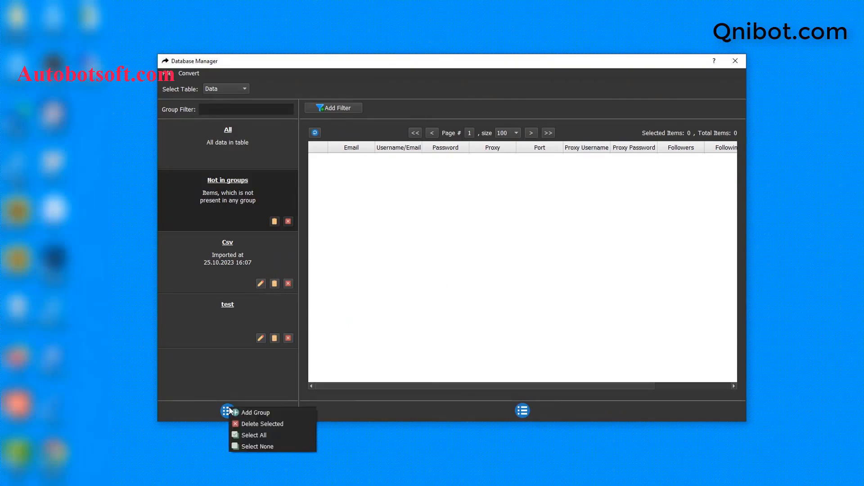
click(246, 411)
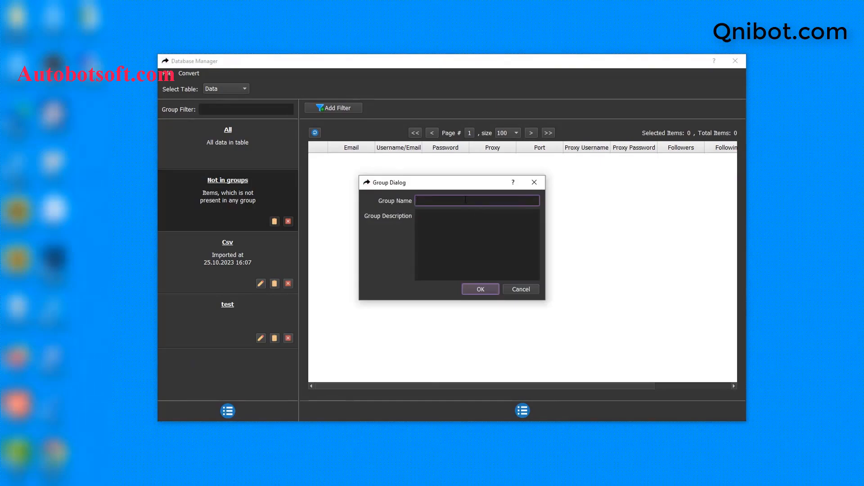
text(Tutorial)
click(482, 288)
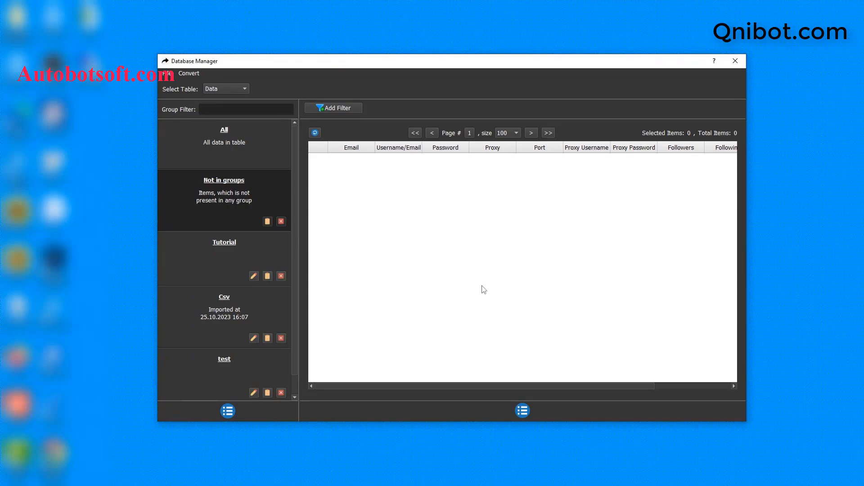
click(240, 244)
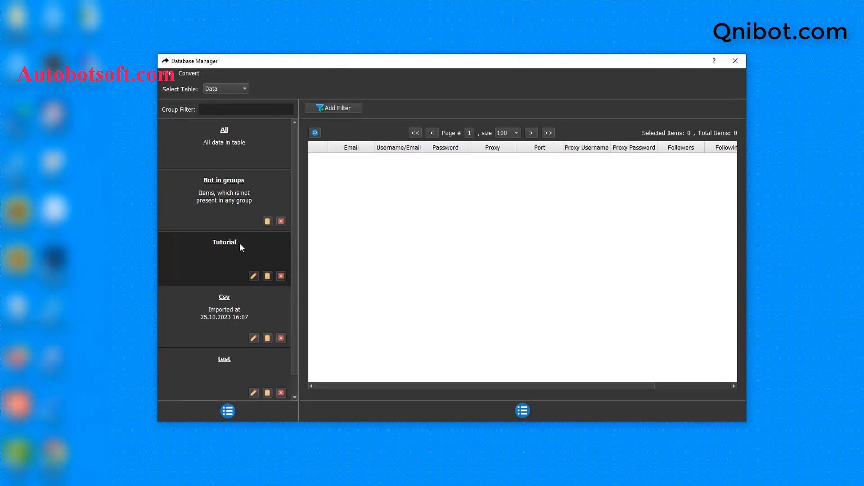
click(522, 411)
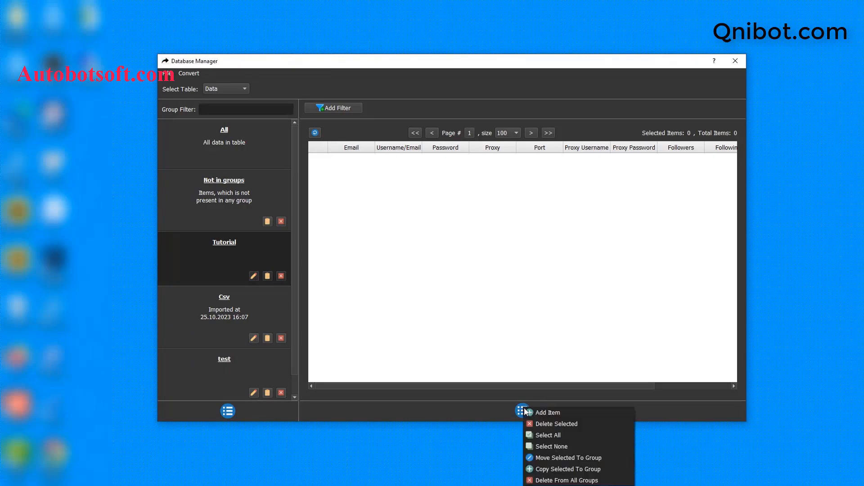
- Start a new Tutorial account with its email, the same email as username, and its password
click(548, 414)
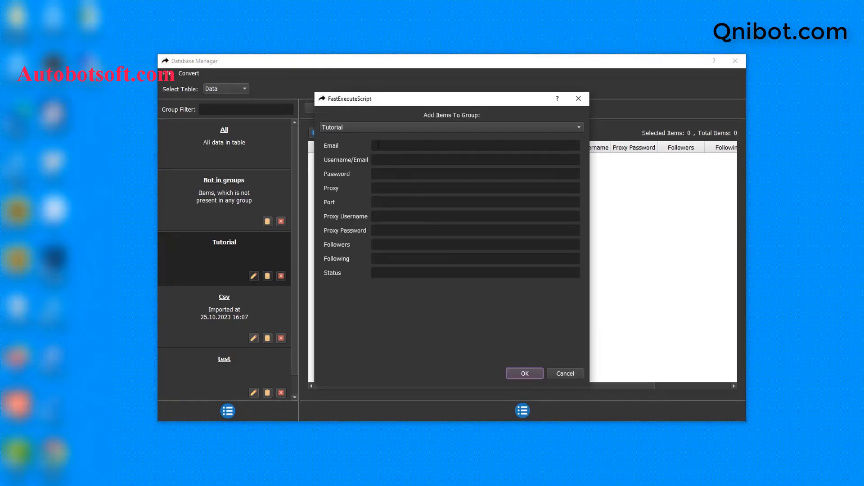
click(379, 144)
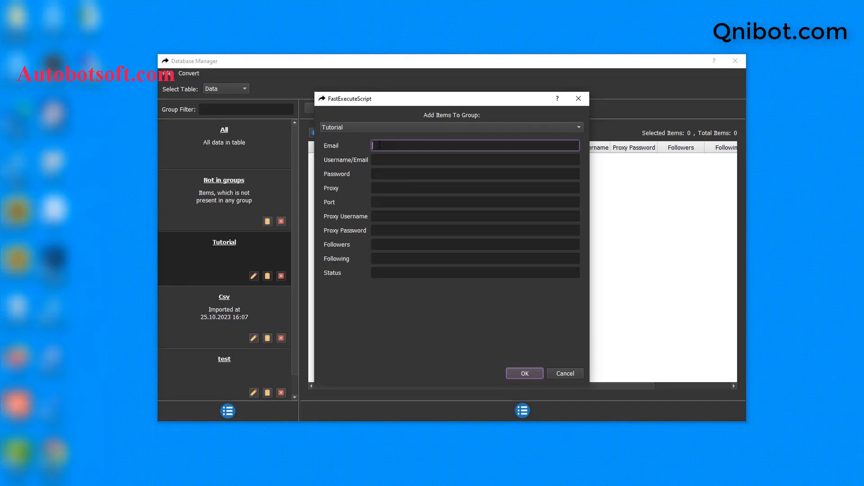
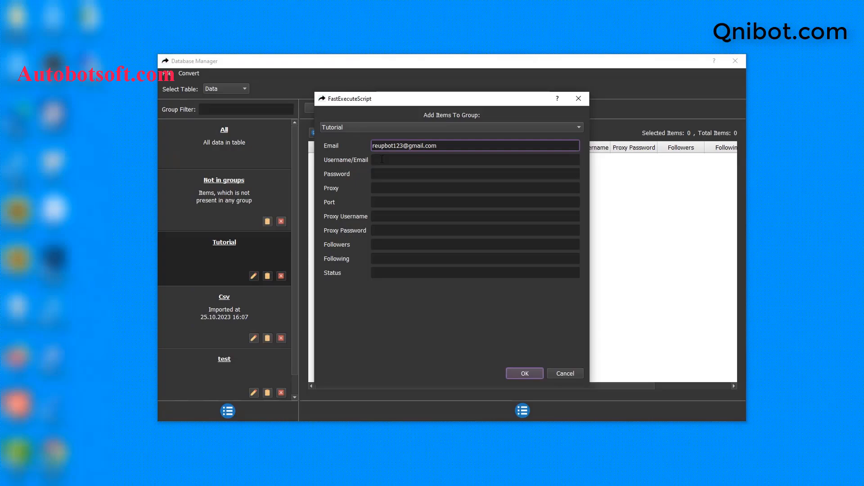
click(382, 159)
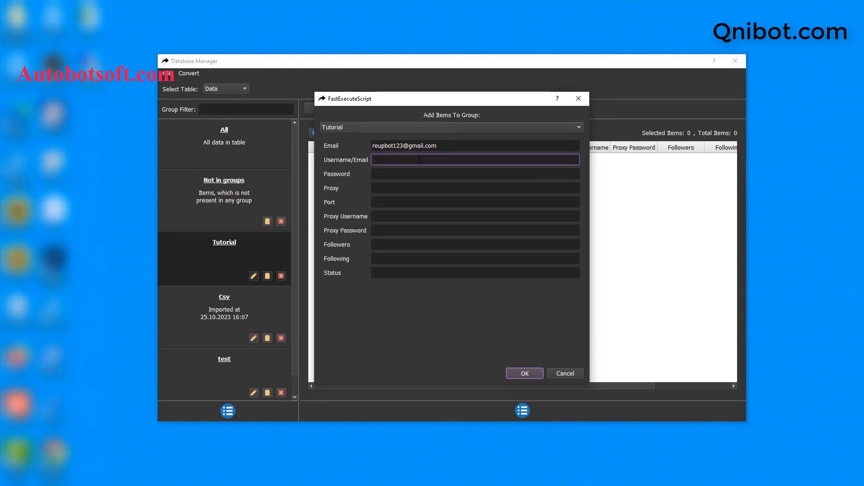
key(ctrl+v)
click(415, 173)
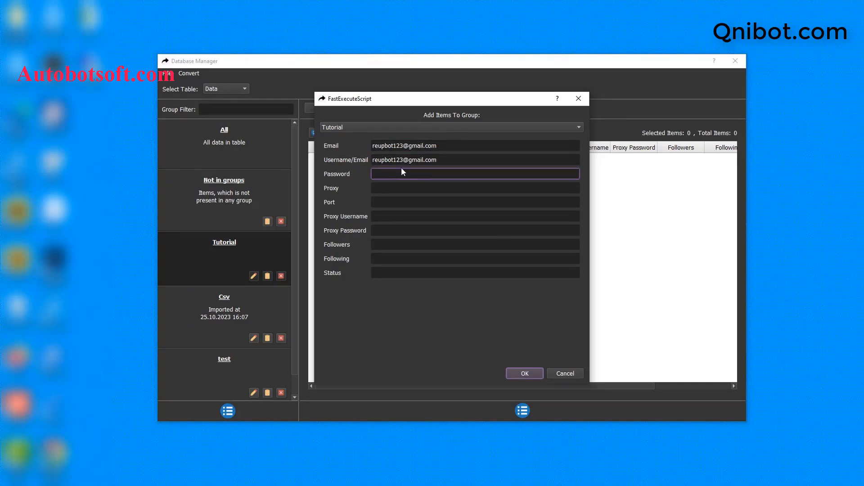
- Enter the proxy address, port 99793, proxy username and proxy password, and save the account
click(450, 189)
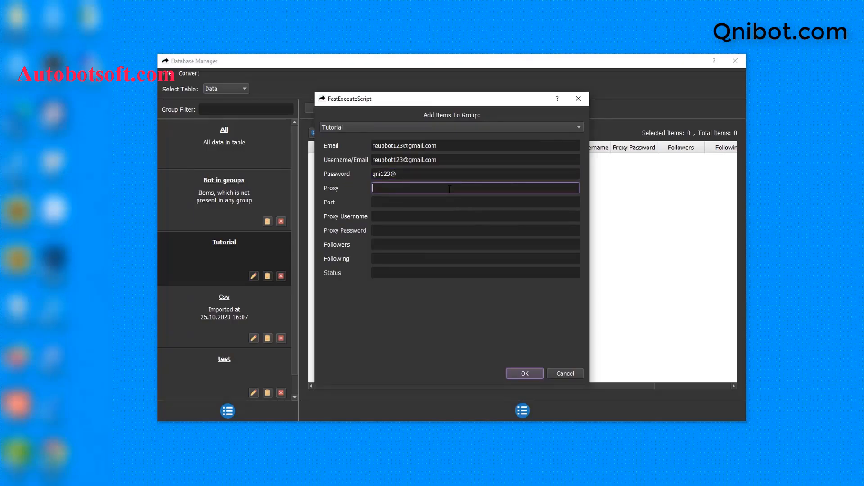
key(ctrl+v)
click(403, 200)
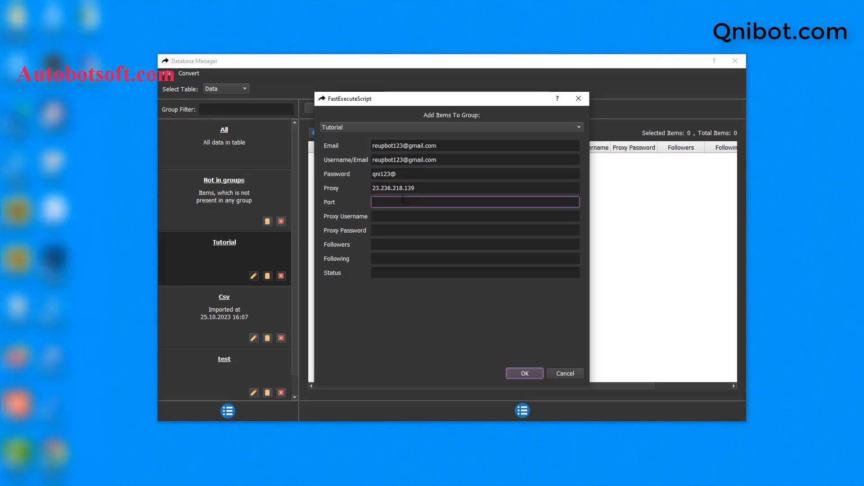
text(99793)
click(391, 215)
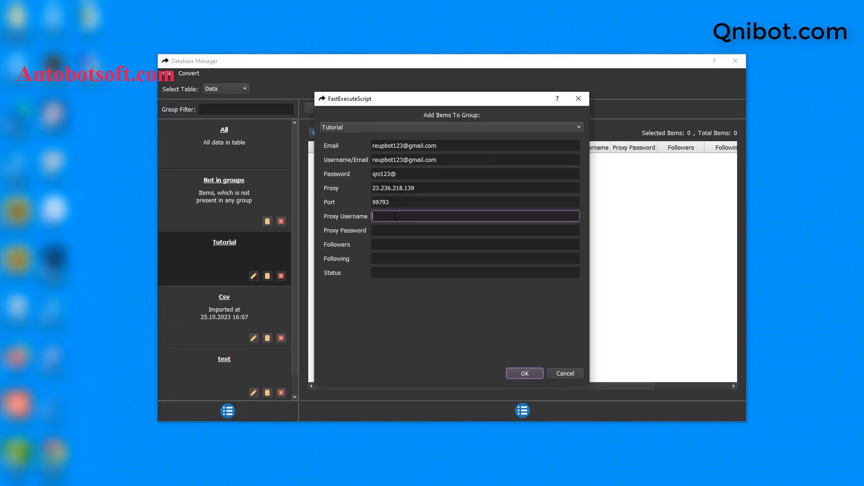
click(393, 230)
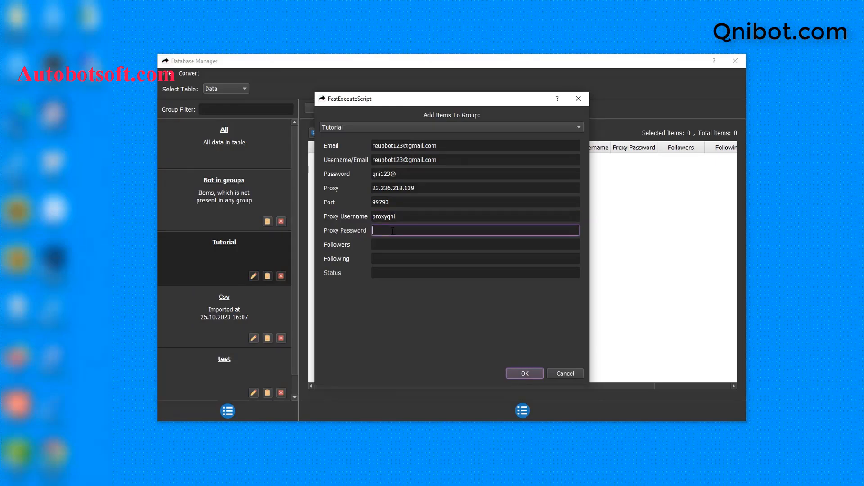
click(524, 373)
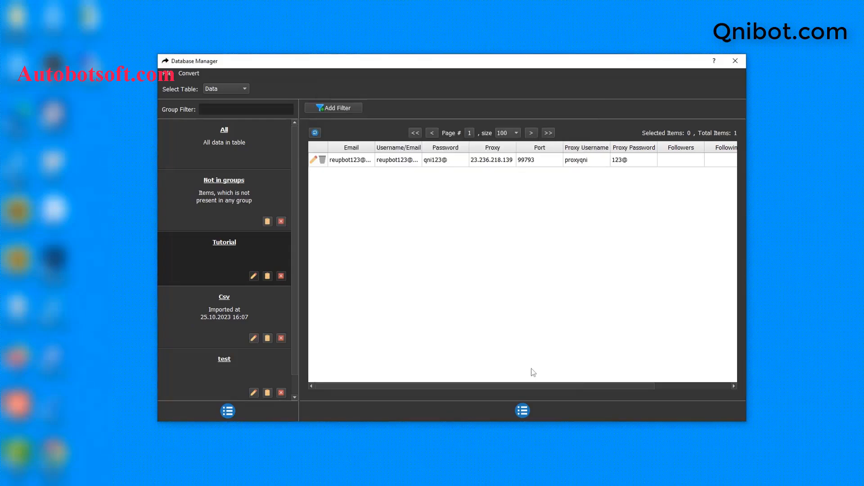
- Open another blank account form and close it without saving
click(525, 417)
click(537, 420)
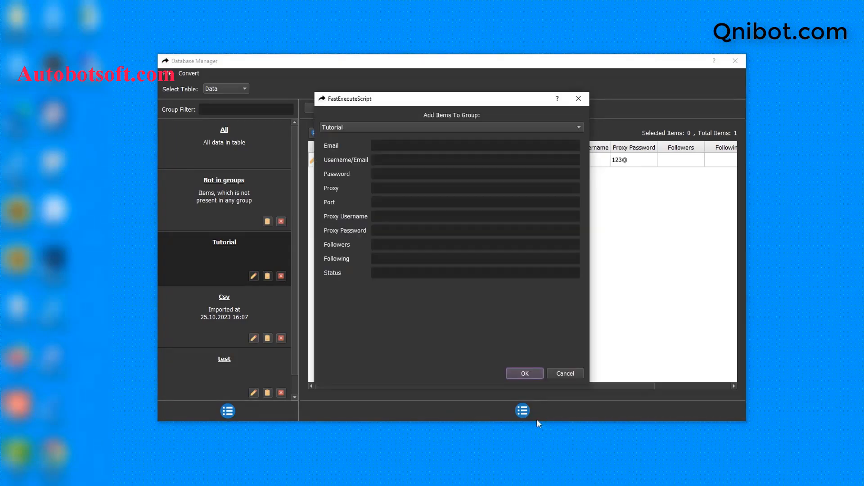
click(582, 100)
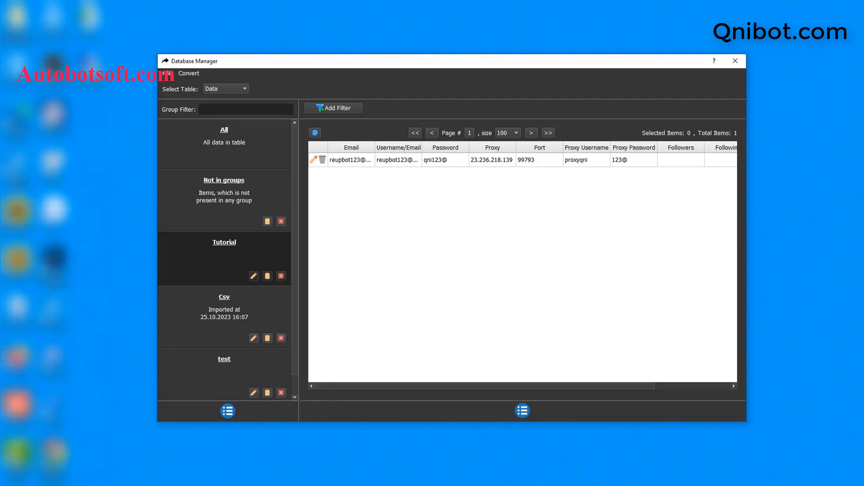
- Create a new text document in the qnibot folder named tiktok-accounts.txt
right_click(258, 280)
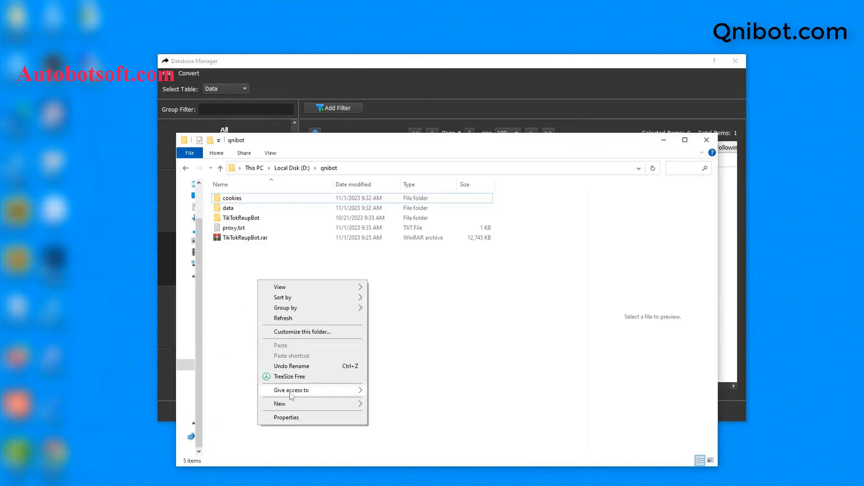
mouse_move(293, 404)
click(383, 383)
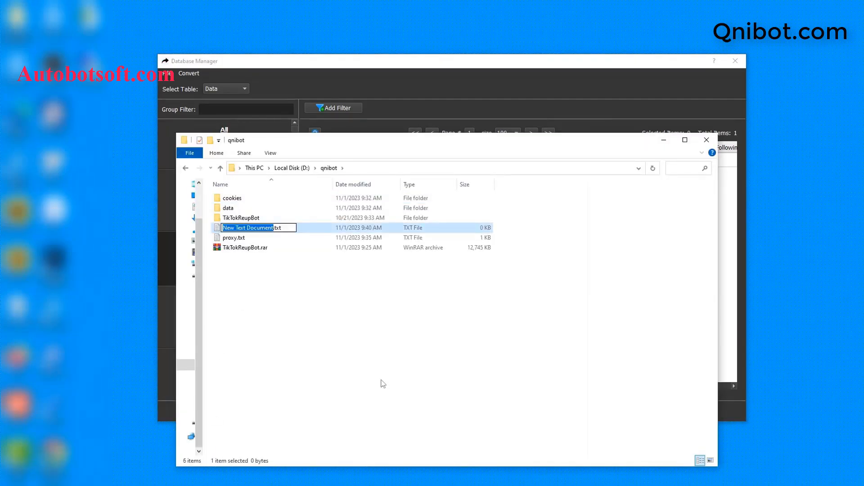
text(tiktoka)
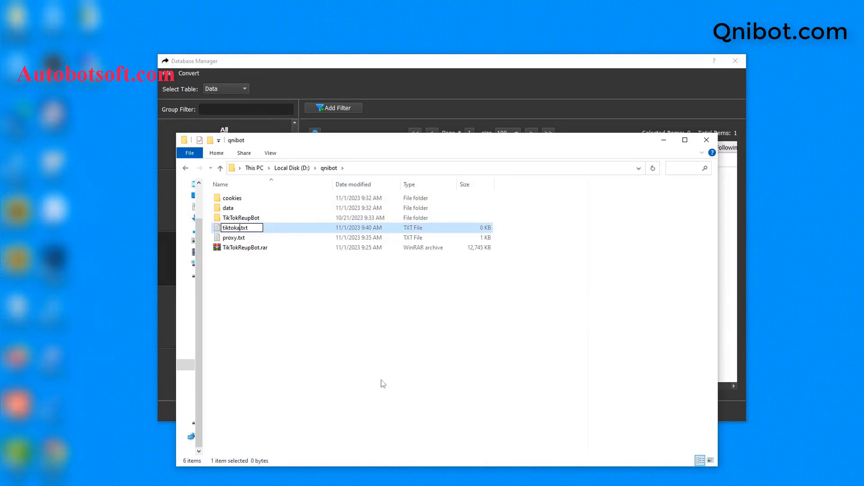
key(BackSpace)
text(-accounts)
key(Return)
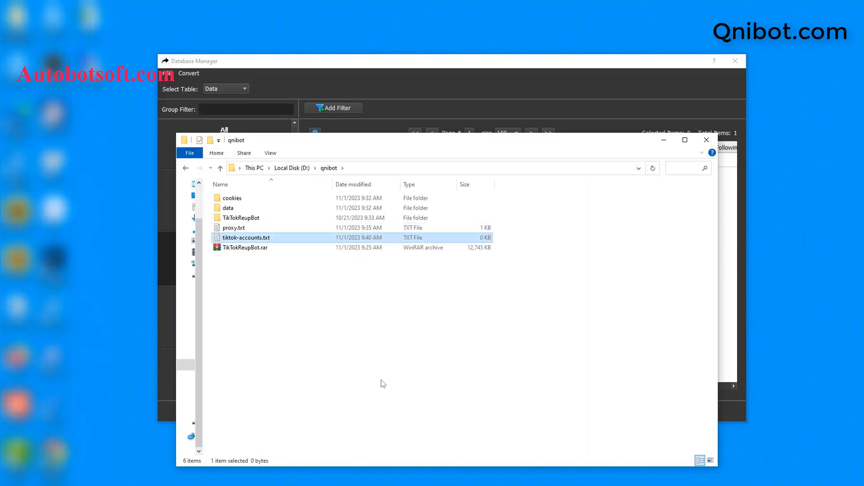
- Open tiktok-accounts.txt with Notepad
double_click(318, 238)
click(441, 163)
click(490, 257)
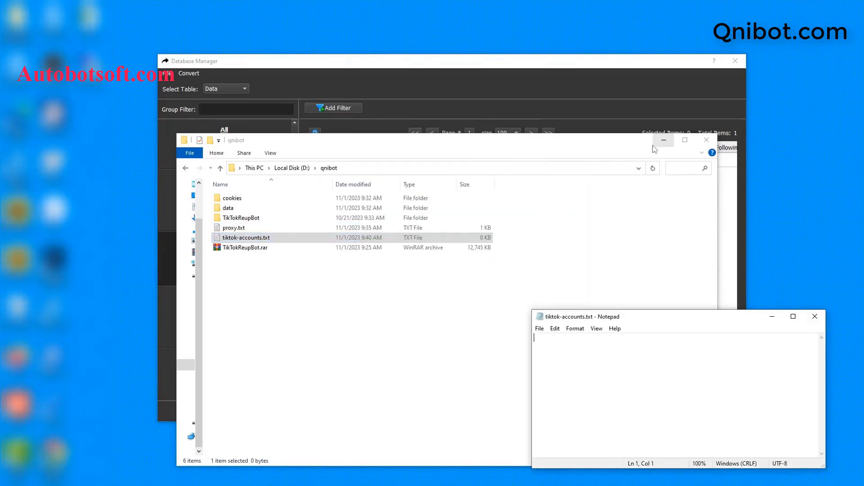
- Place Notepad beside the account table and enter the email, username and password as one comma-separated line
click(653, 144)
drag(657, 317, 506, 249)
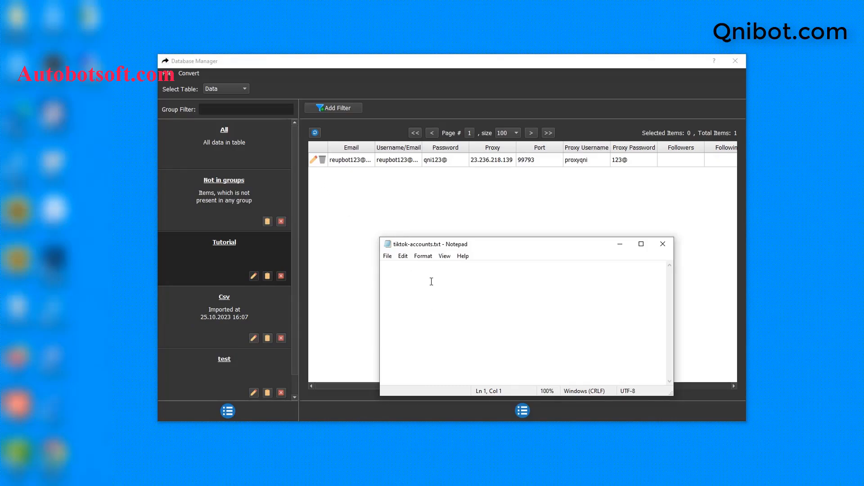
key(ctrl+v)
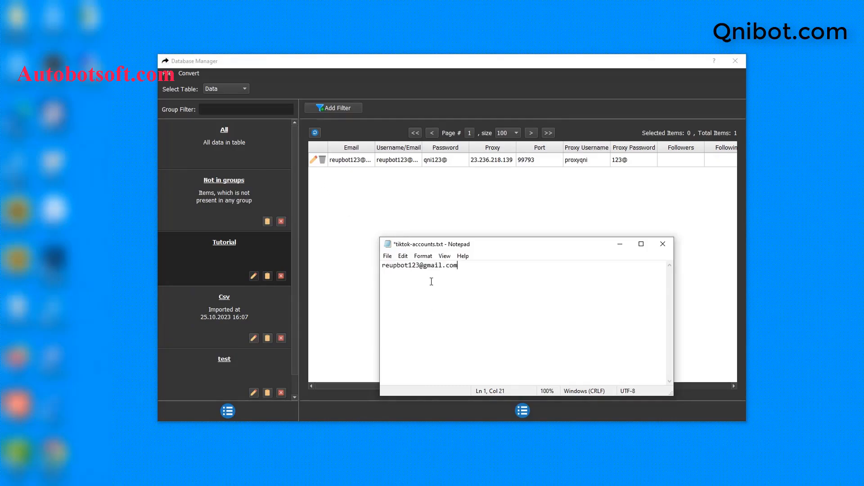
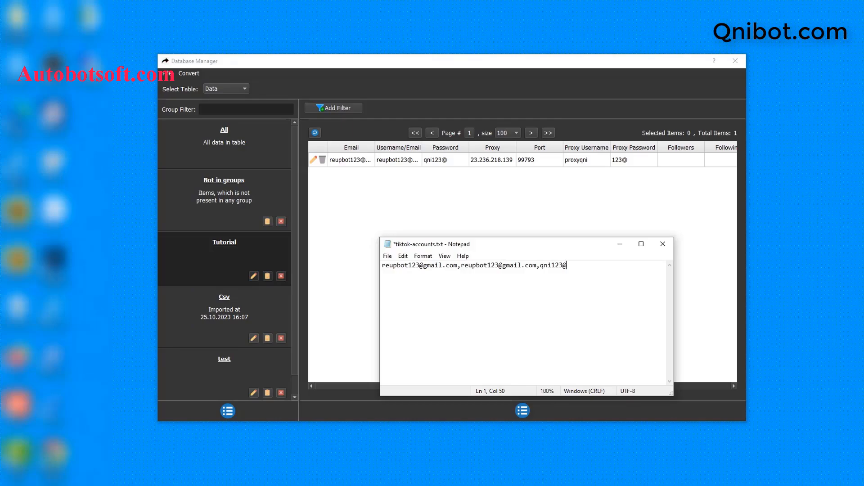
key(Return)
key(Return)
key(Return)
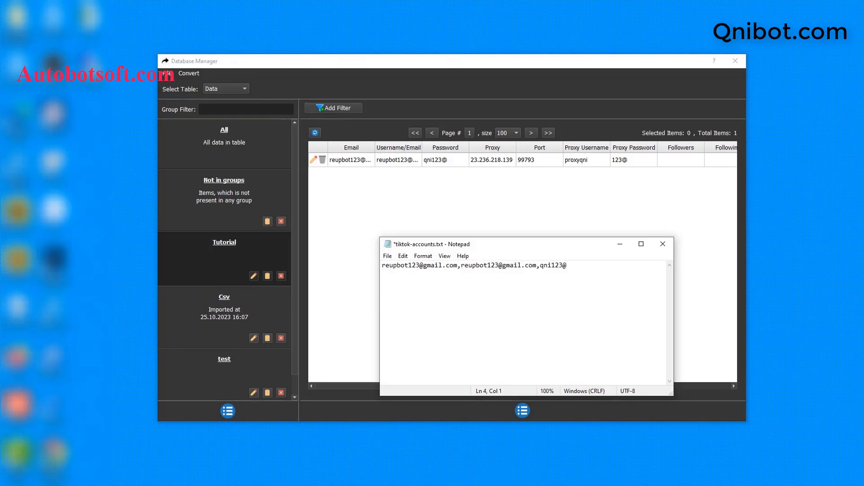
- Type a second account line with email, username, password, proxy address, port 99793 and proxy login
key(BackSpace)
key(BackSpace)
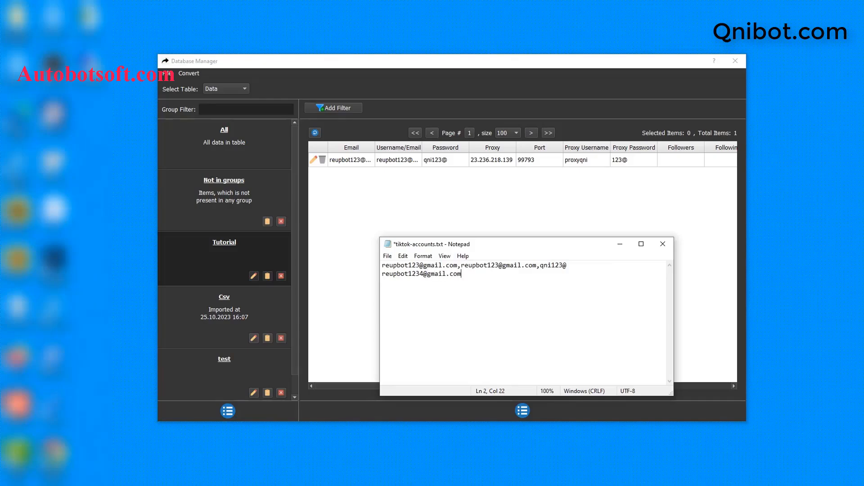
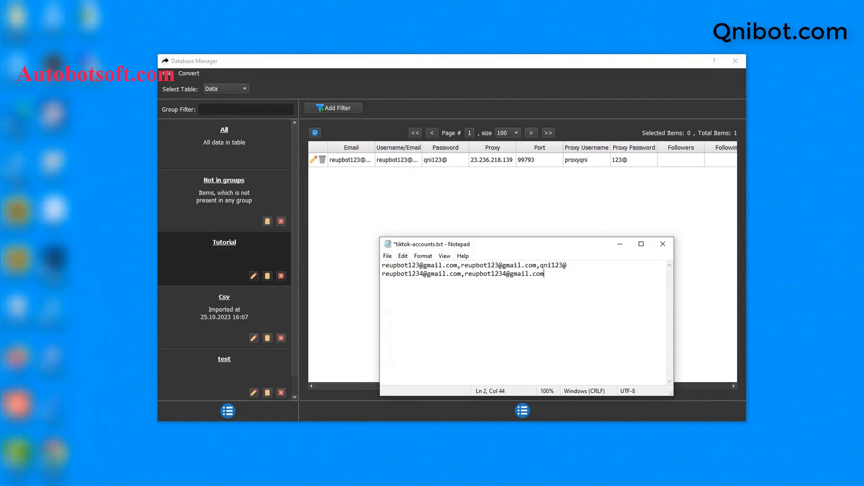
text(23.236.218.139)
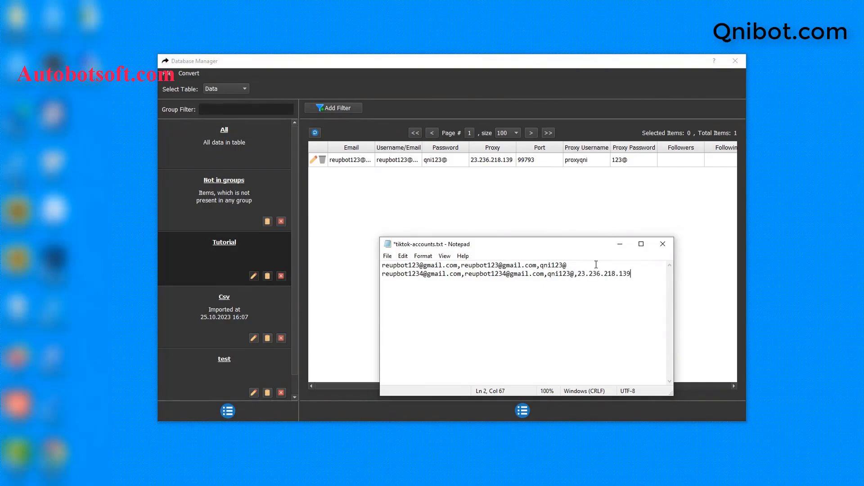
text(,99793)
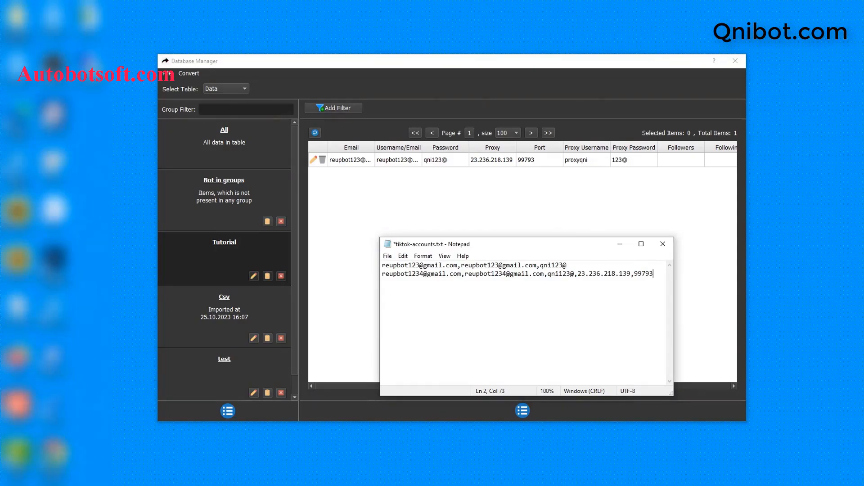
- Widen Notepad, remove the extra blank lines and save tiktok-accounts.txt
drag(674, 286, 784, 285)
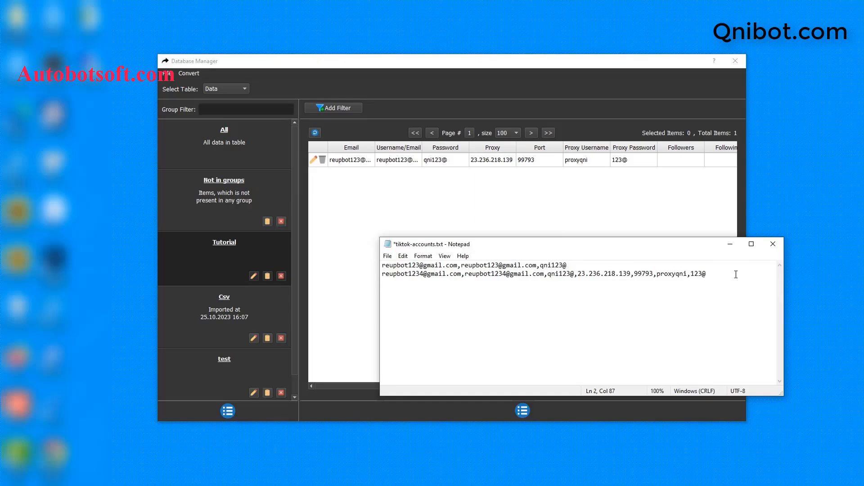
key(Return)
key(Return)
key(BackSpace)
key(BackSpace)
click(387, 257)
click(402, 298)
click(188, 72)
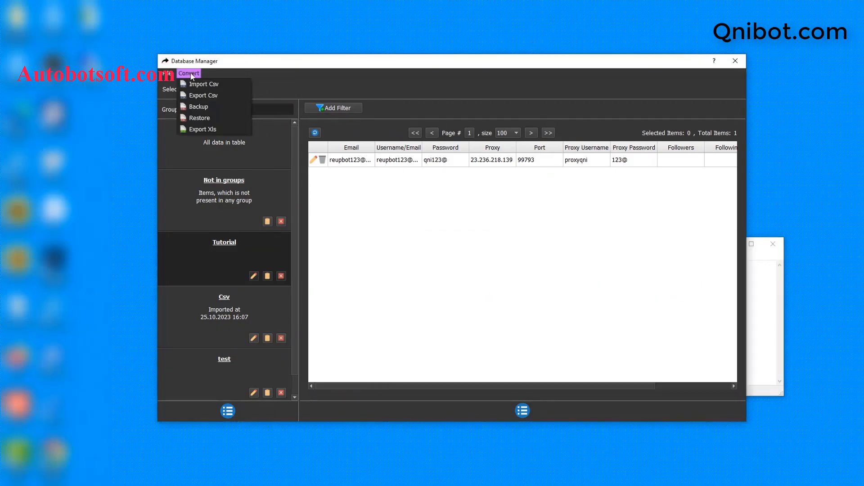
- Import tiktok-accounts.txt via Import Csv into the database, then close the text file
click(202, 85)
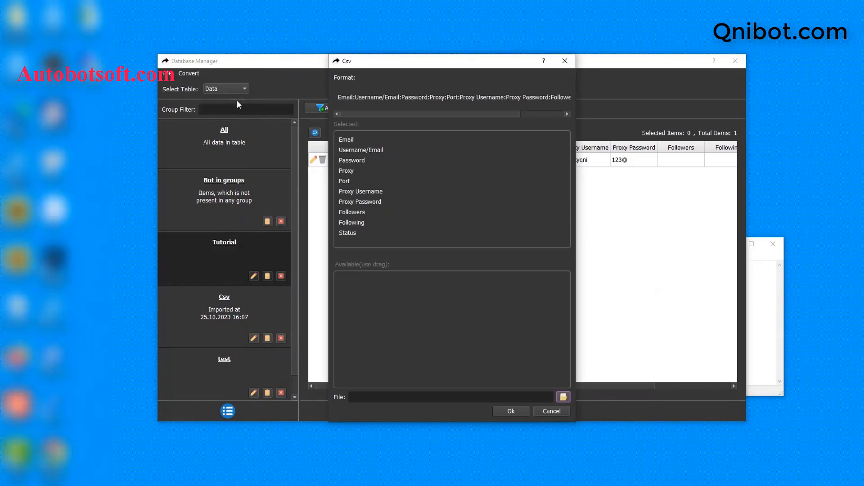
click(564, 397)
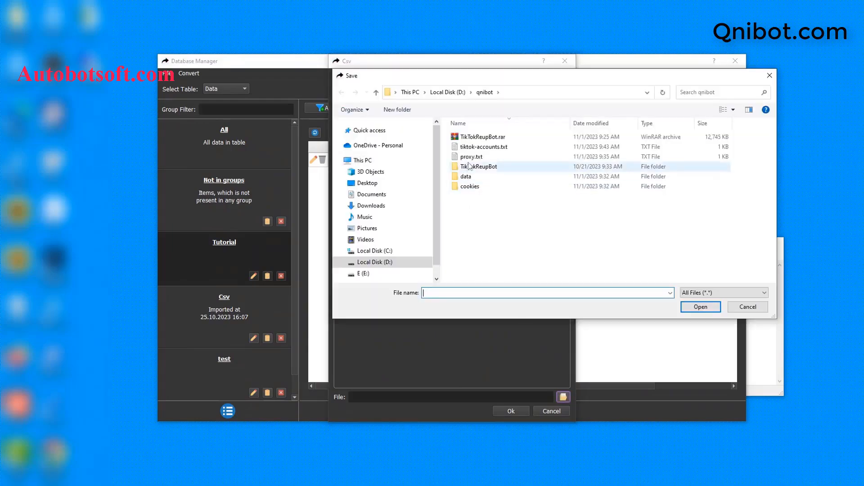
click(472, 148)
click(701, 306)
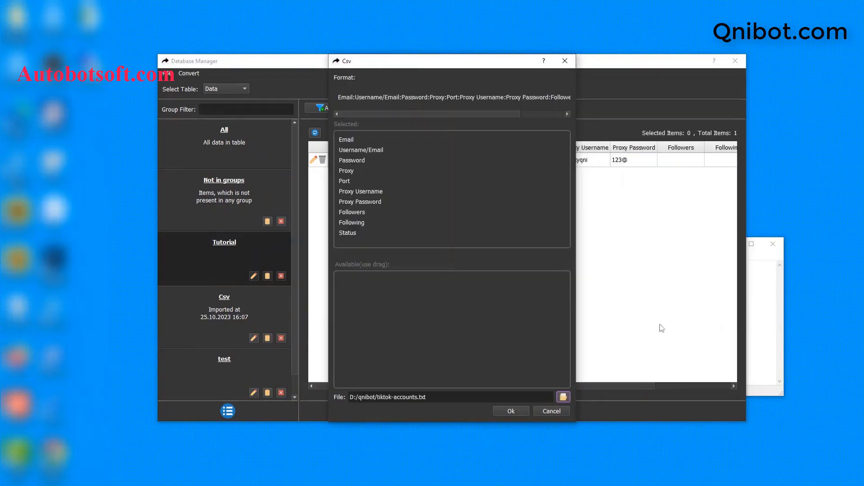
click(512, 411)
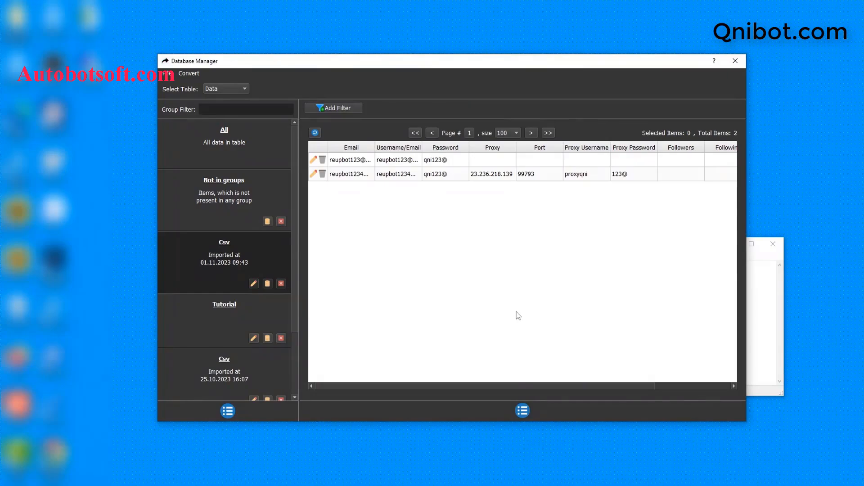
click(785, 302)
drag(627, 244, 561, 247)
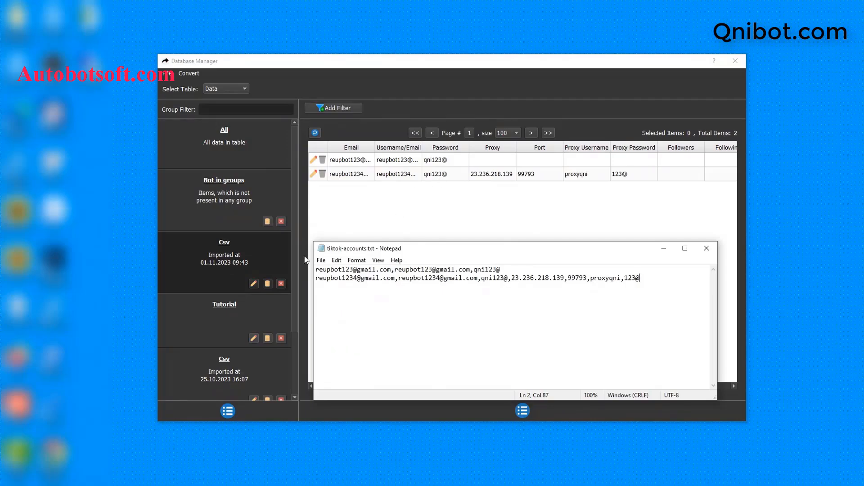
click(706, 248)
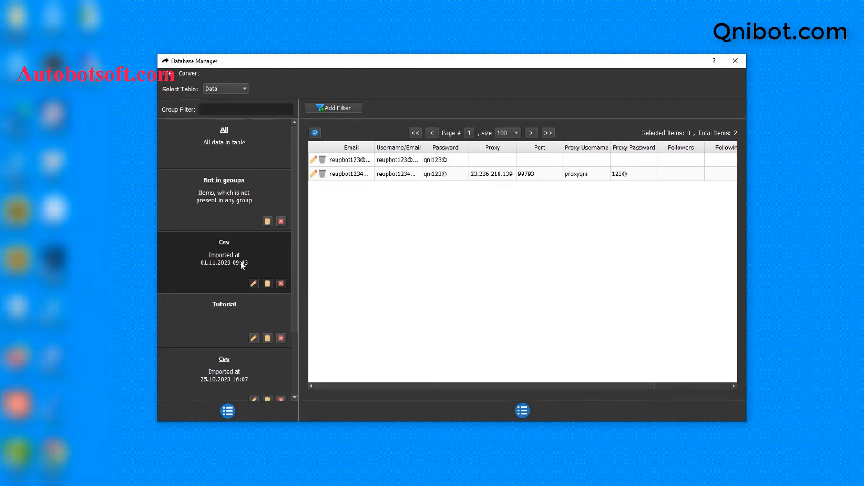
- Rename the imported Csv group to Tutorial 2 and close the account database
click(254, 284)
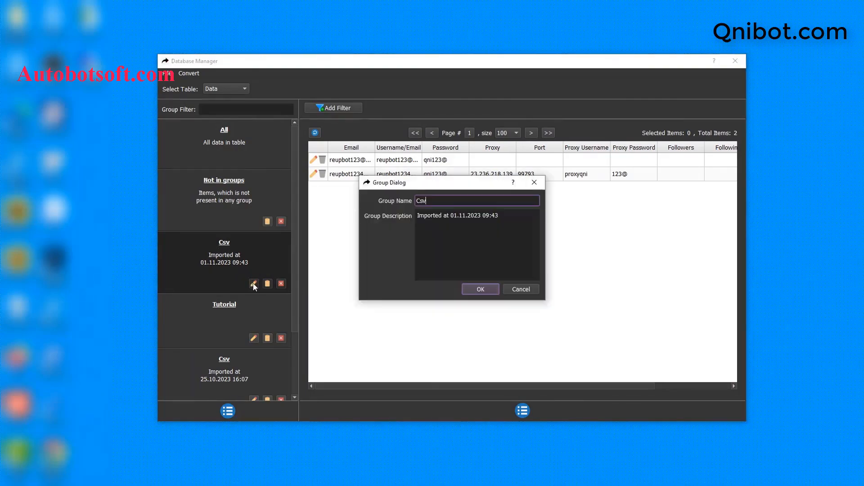
double_click(472, 200)
key(BackSpace)
text(Tutorial 2)
click(477, 289)
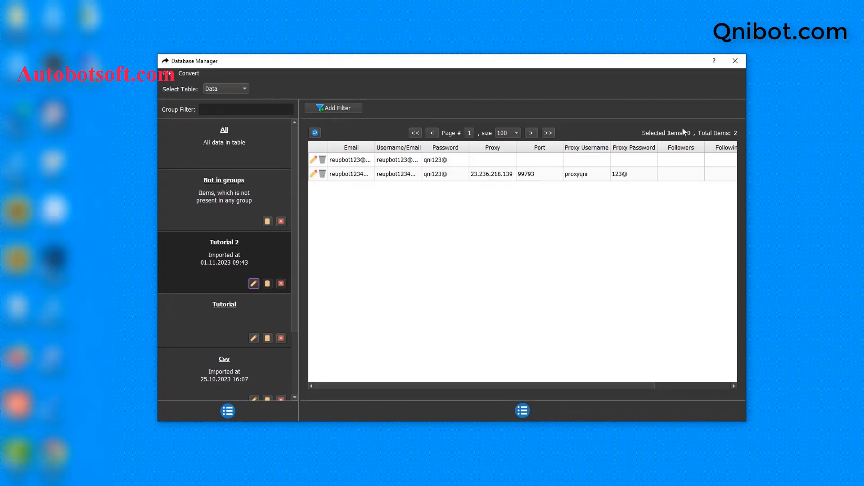
click(733, 64)
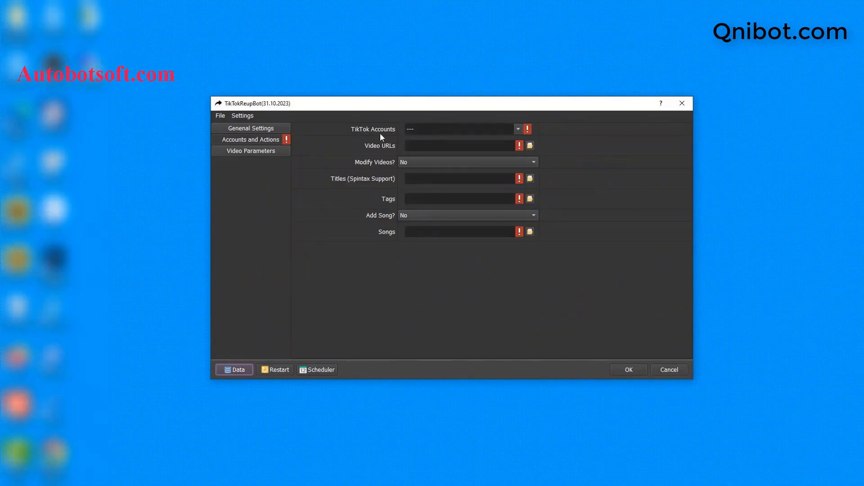
- Tick Tutorial 2 in the TikTok Accounts group list, then return to the qnibot folder
click(519, 128)
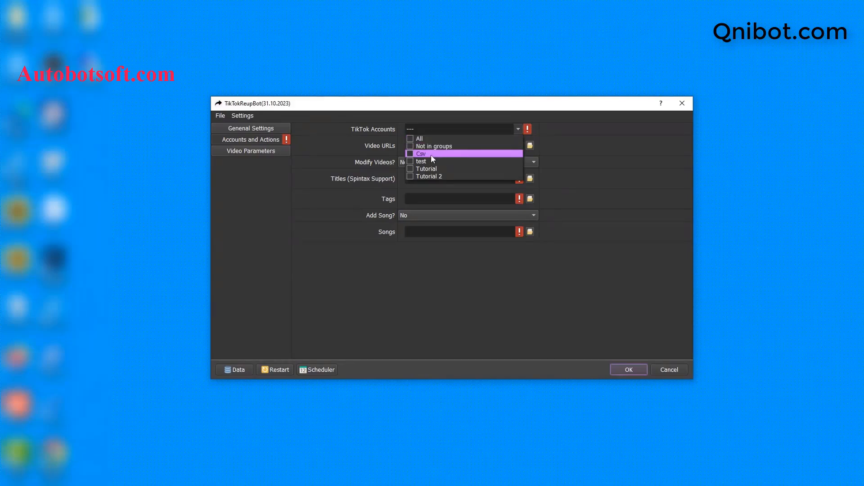
click(409, 176)
click(580, 168)
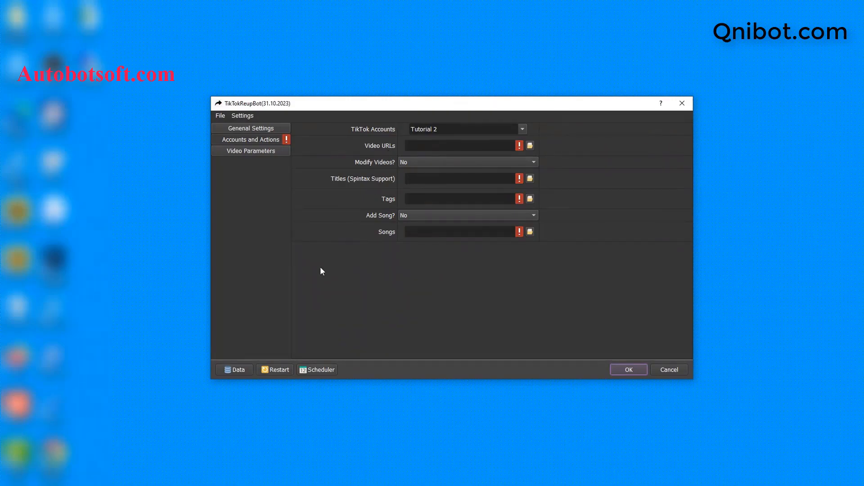
key(alt+Tab)
- Create a new text document in qnibot named video-urls.txt
right_click(256, 275)
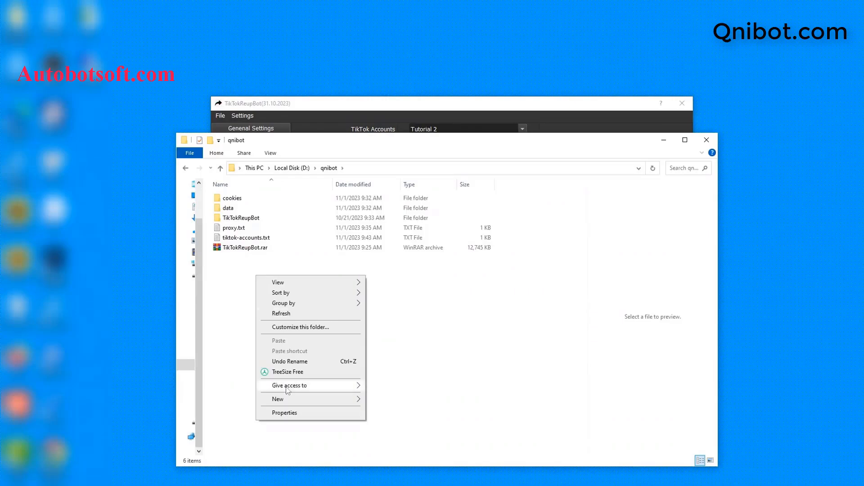
mouse_move(317, 398)
click(378, 379)
text(video-)
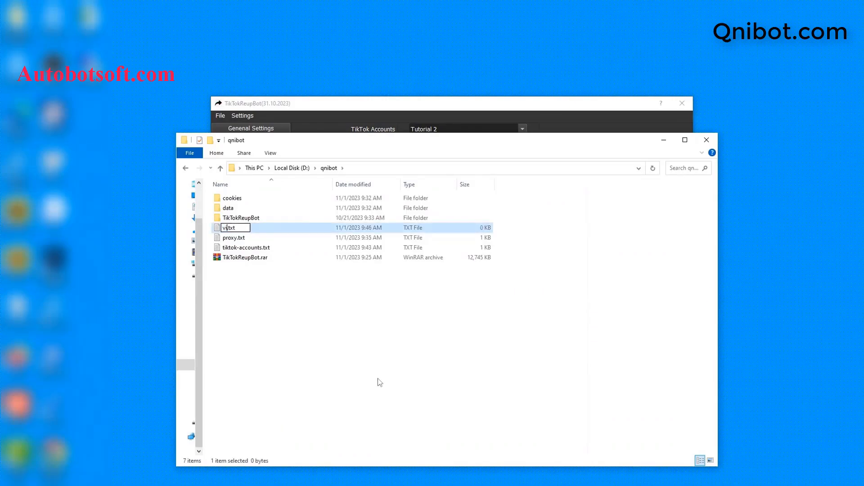
text(urls)
key(Return)
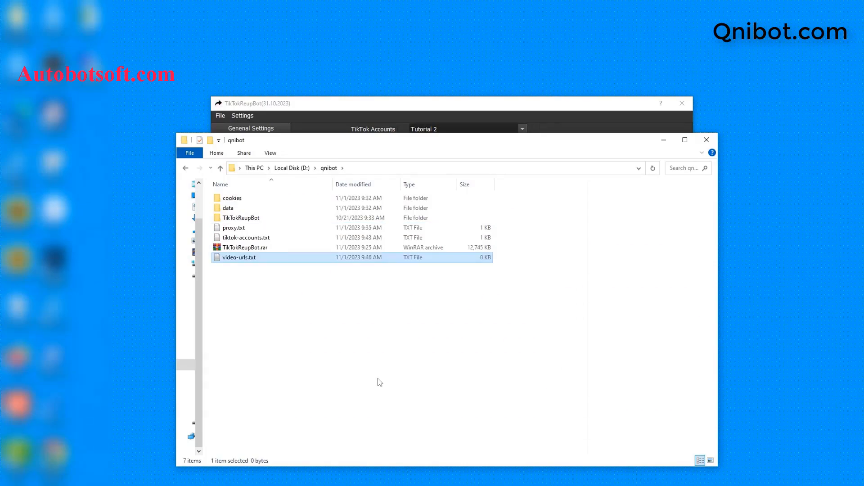
- Open video-urls.txt in Notepad and hide the folder window
double_click(289, 257)
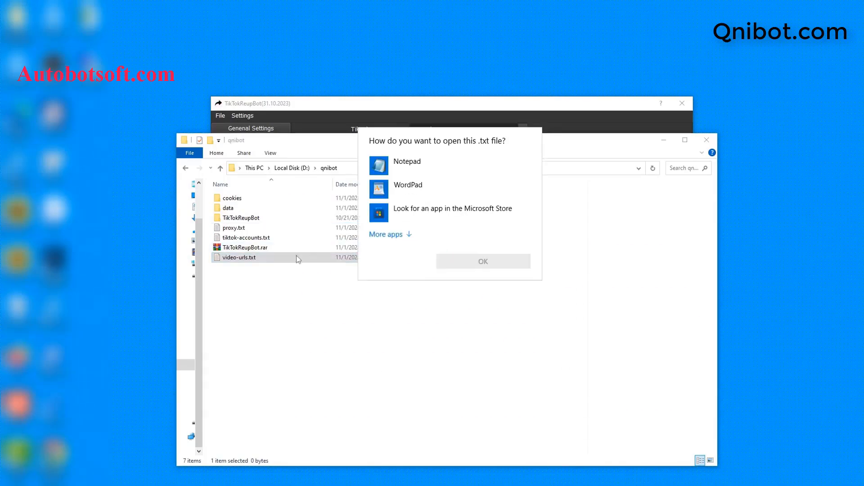
click(441, 174)
click(478, 260)
click(662, 140)
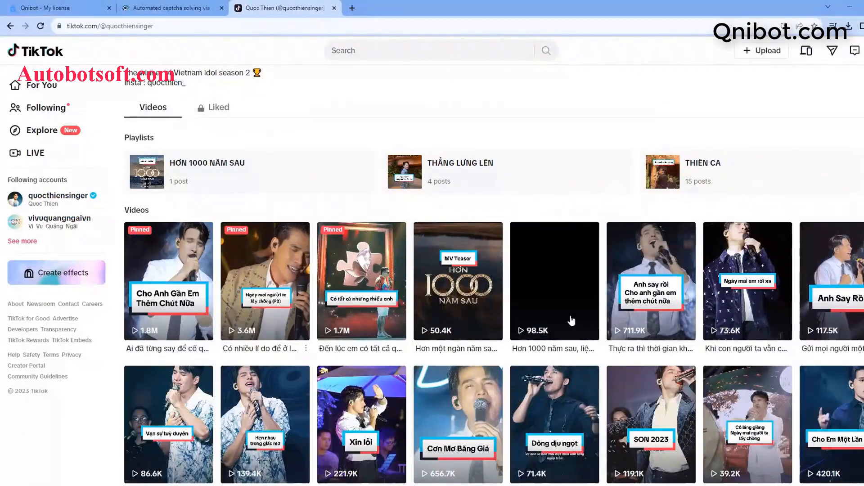
- Copy the first profile video's web address and paste it into video-urls.txt
click(182, 300)
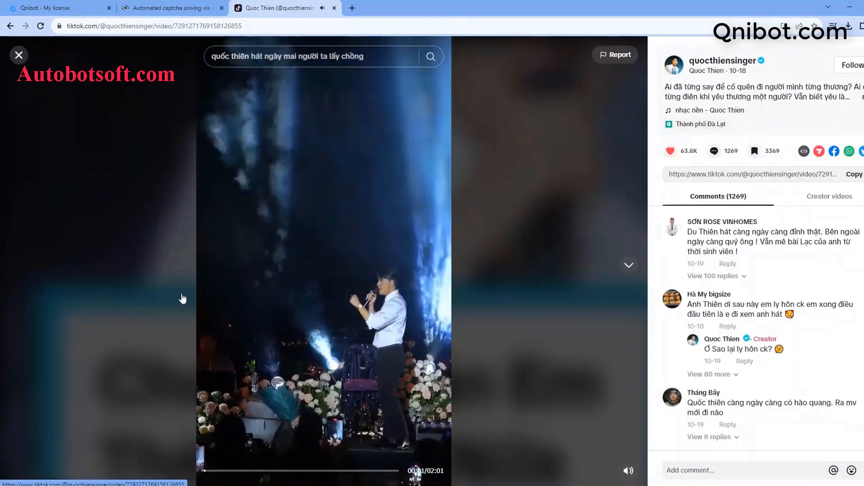
double_click(267, 26)
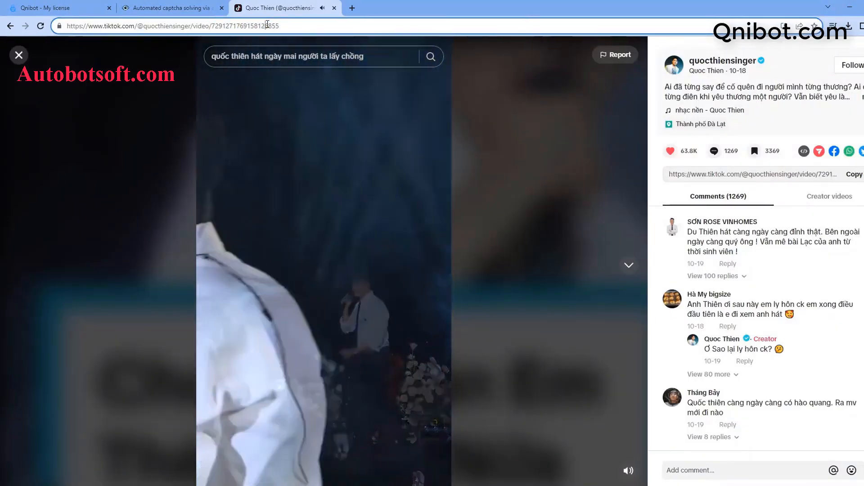
key(ctrl+a)
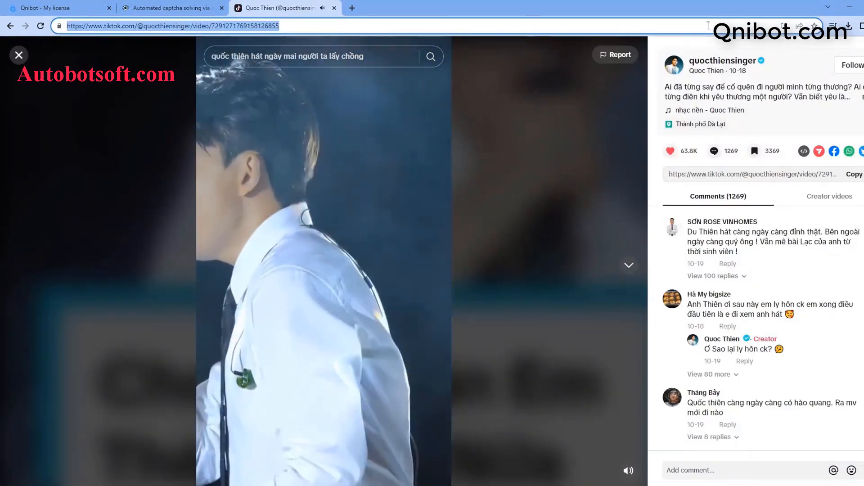
key(ctrl+c)
click(850, 7)
key(ctrl+v)
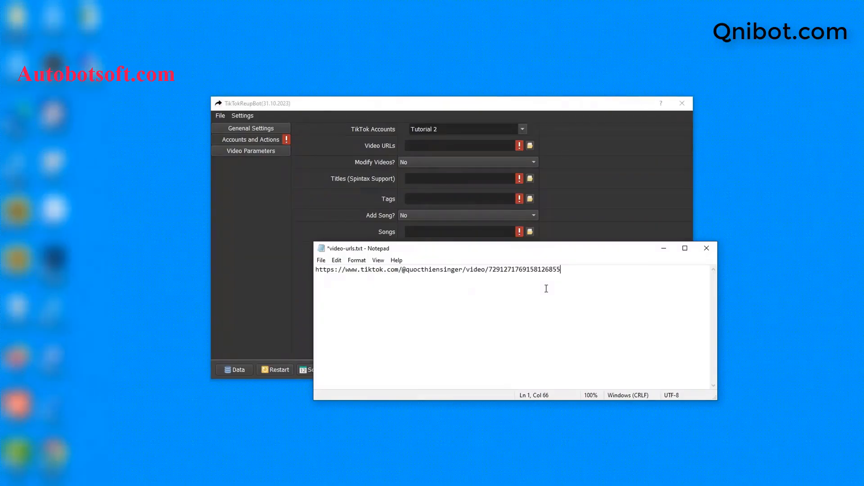
key(alt+Tab)
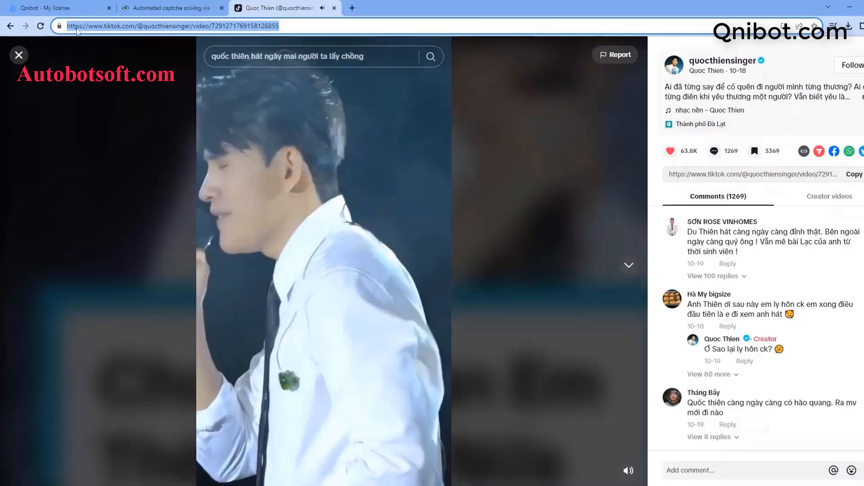
- Copy the pinned puzzle-piece video's link and paste it on a second line
click(19, 56)
click(359, 267)
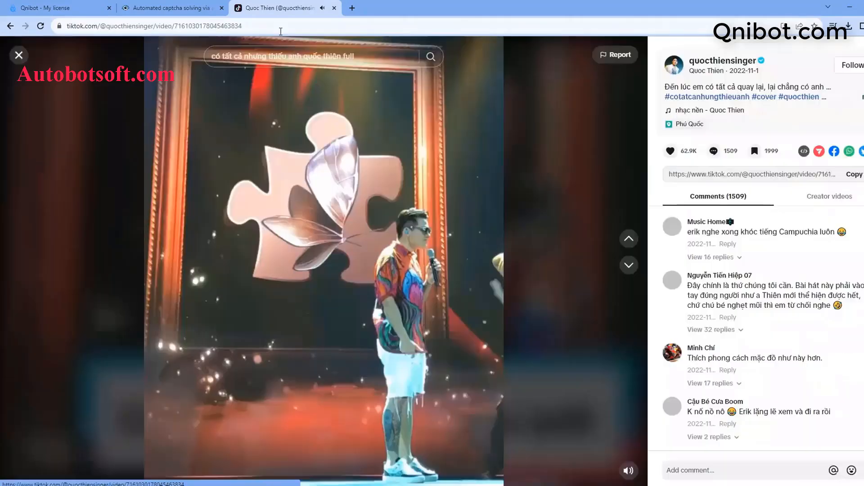
click(274, 20)
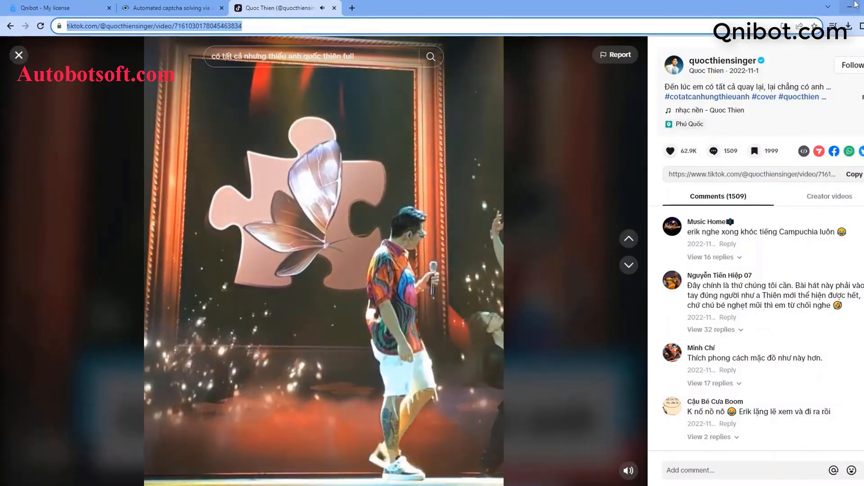
click(849, 8)
key(Return)
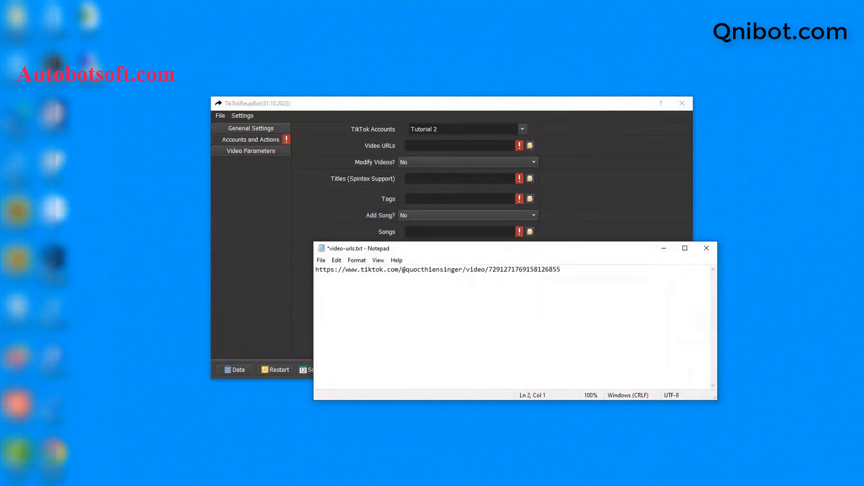
key(ctrl+v)
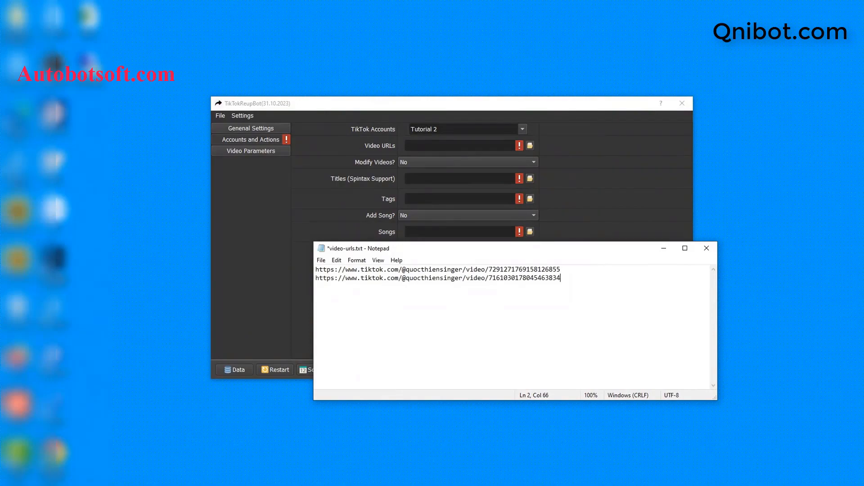
key(Return)
key(Return)
key(BackSpace)
key(BackSpace)
- Save video-urls.txt and minimize Notepad
click(321, 260)
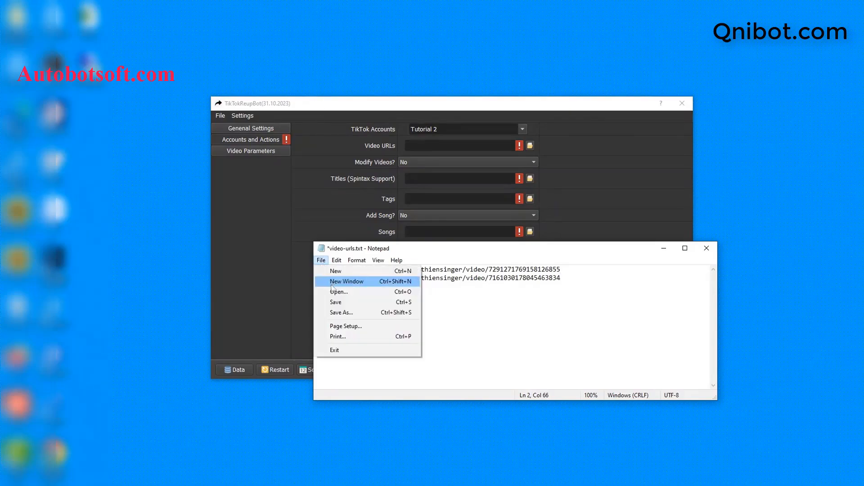
click(351, 300)
click(660, 248)
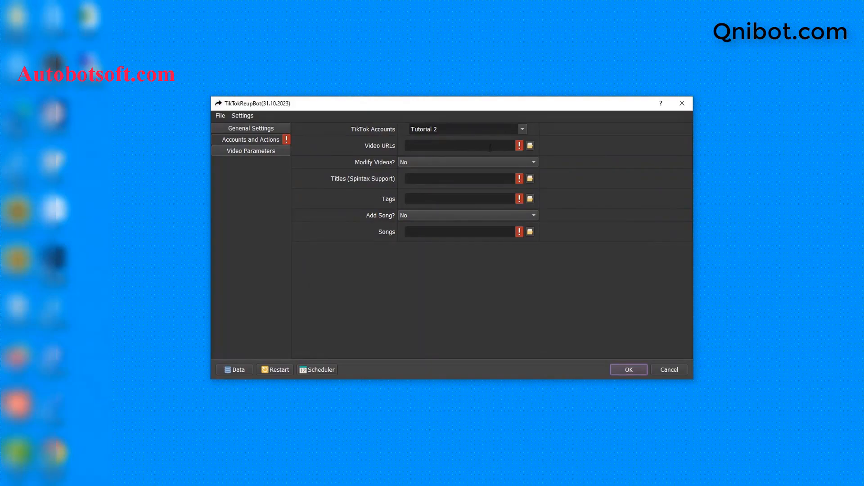
- Load D:/qnibot/video-urls.txt as the bot's Video URLs source
click(530, 146)
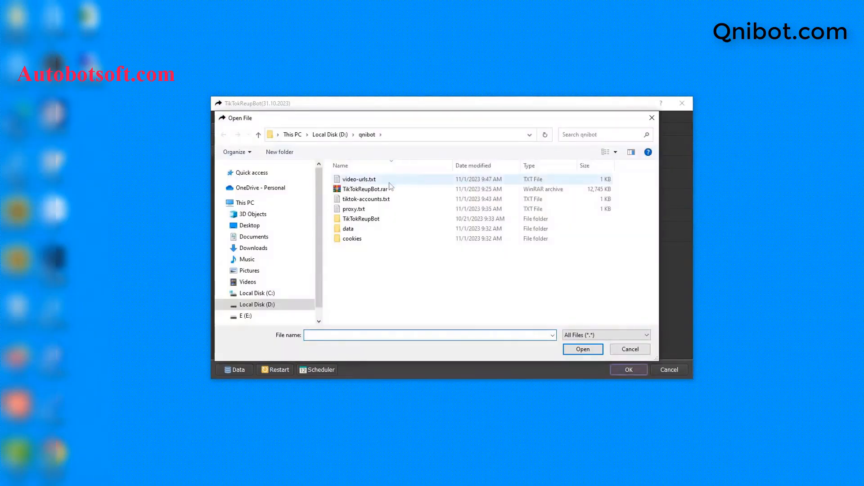
click(361, 182)
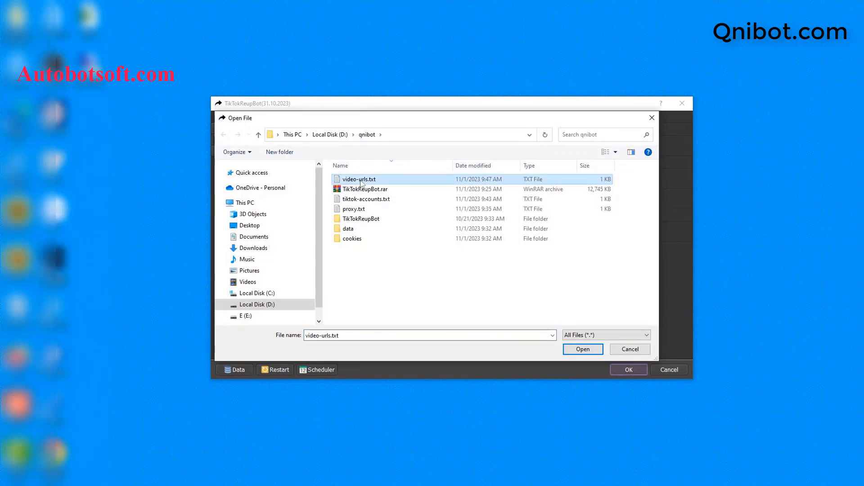
click(583, 351)
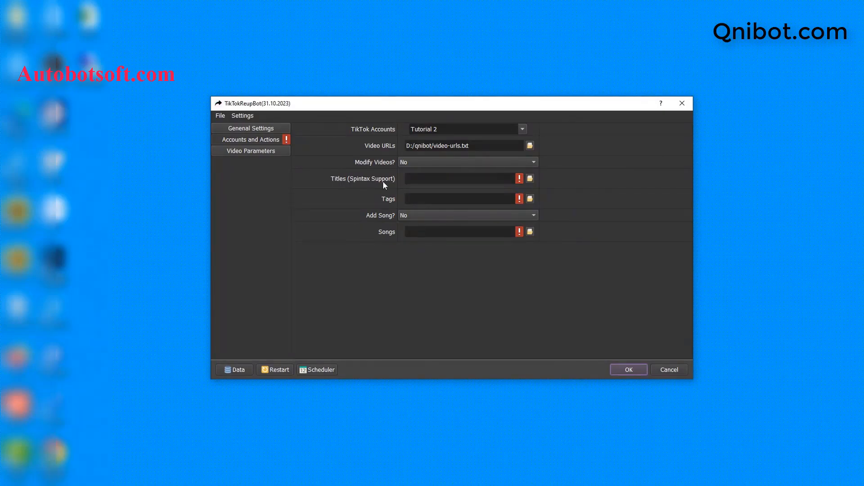
- Create a new text document named titles.txt in the qnibot folder and open it in Notepad
click(198, 484)
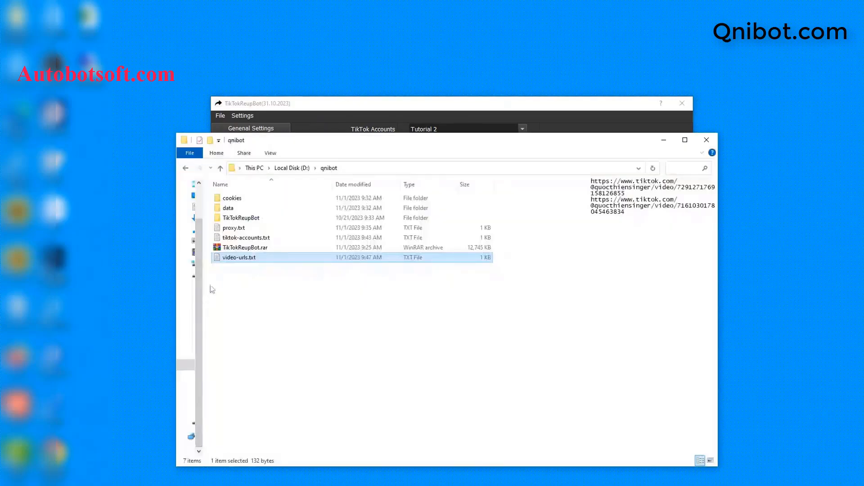
right_click(238, 294)
mouse_move(275, 419)
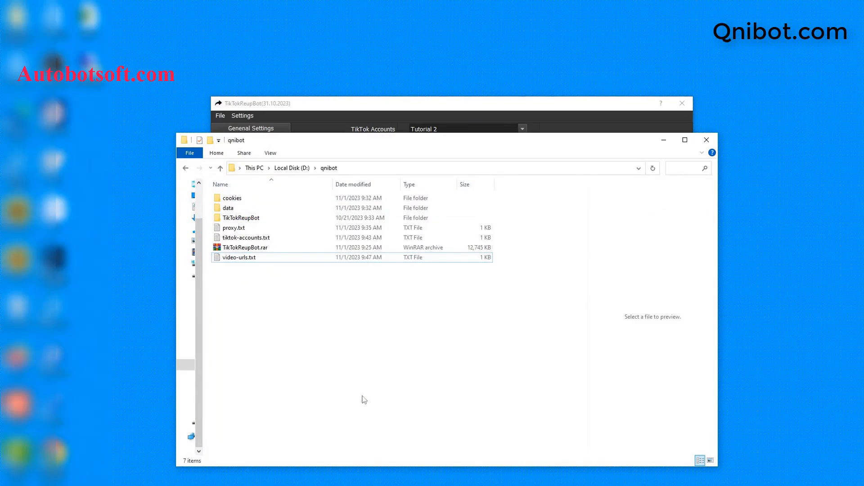
click(365, 398)
text(titles.txt)
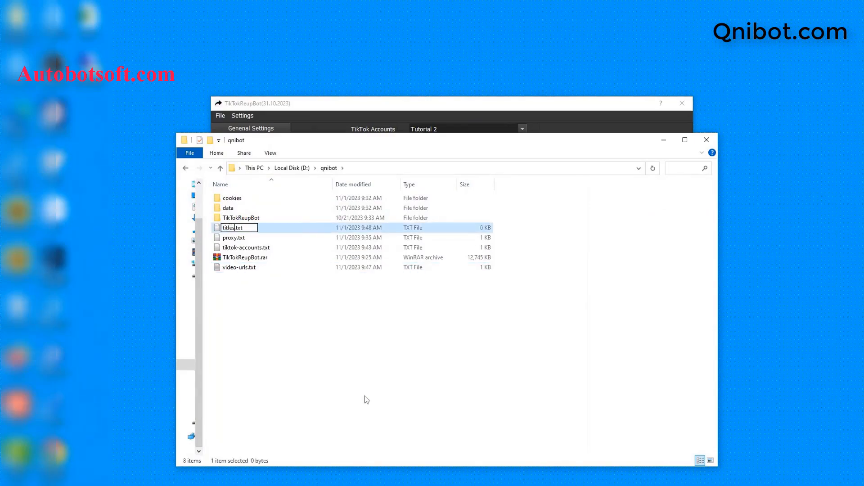
key(Return)
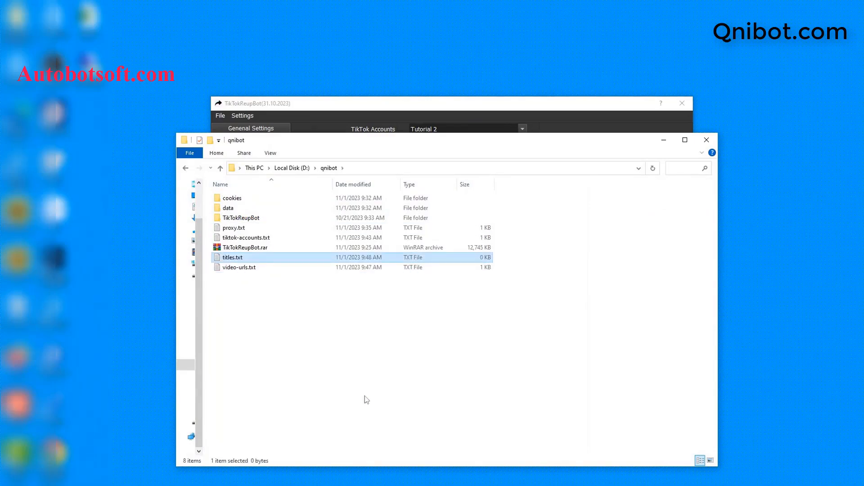
double_click(270, 257)
click(379, 165)
click(483, 262)
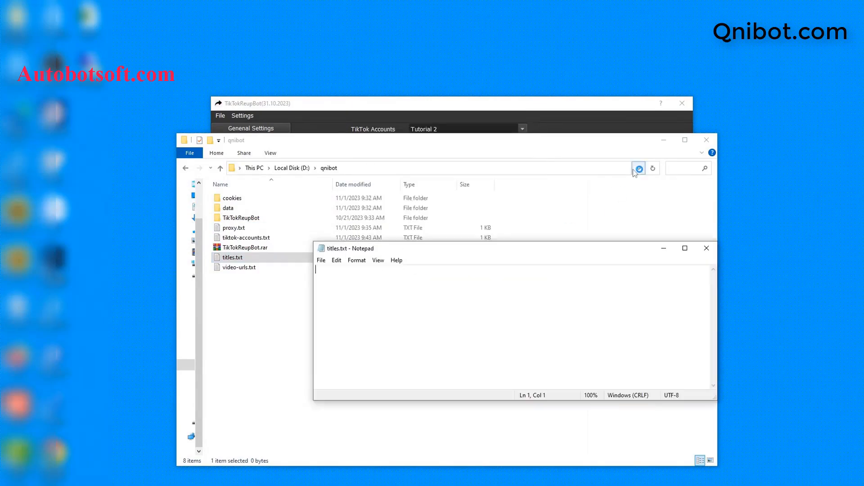
click(663, 140)
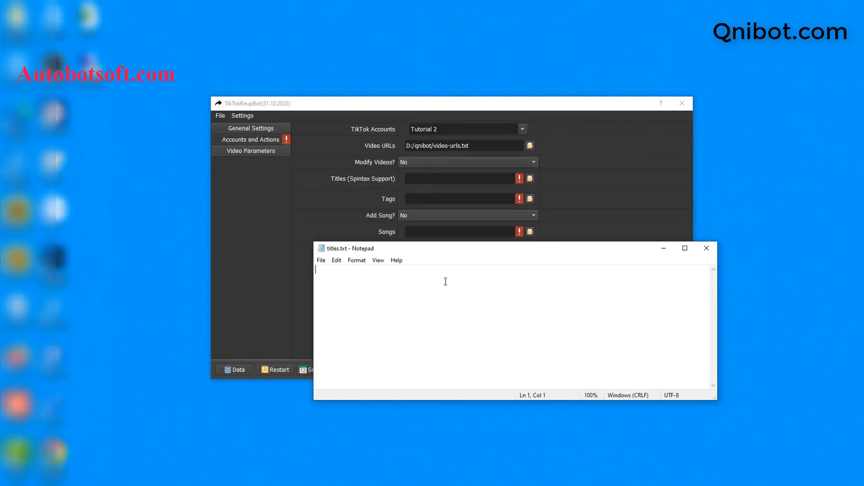
- Enter the titles '{hi|hello} {Sir|Bro} !', 'My song' and 'Hi all', then save titles.txt
text({hi|hello} {Sir|Bro} !)
key(Return)
text(My song)
key(Return)
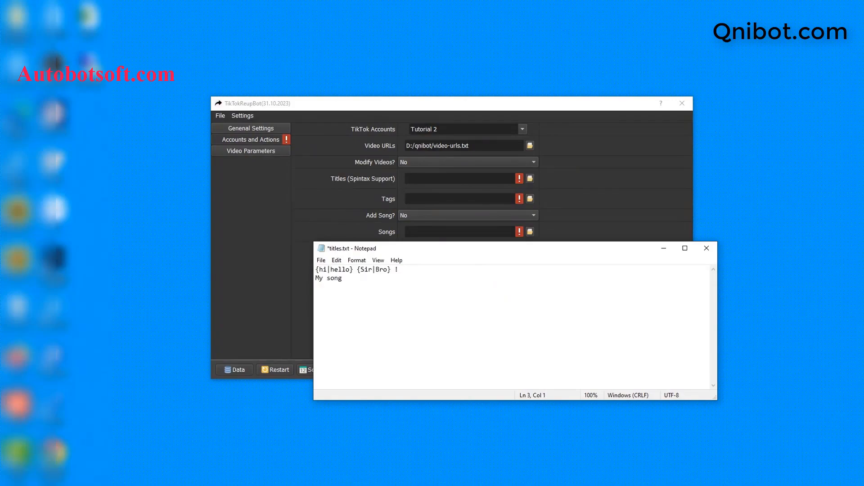
text(Hi all)
click(362, 287)
click(326, 262)
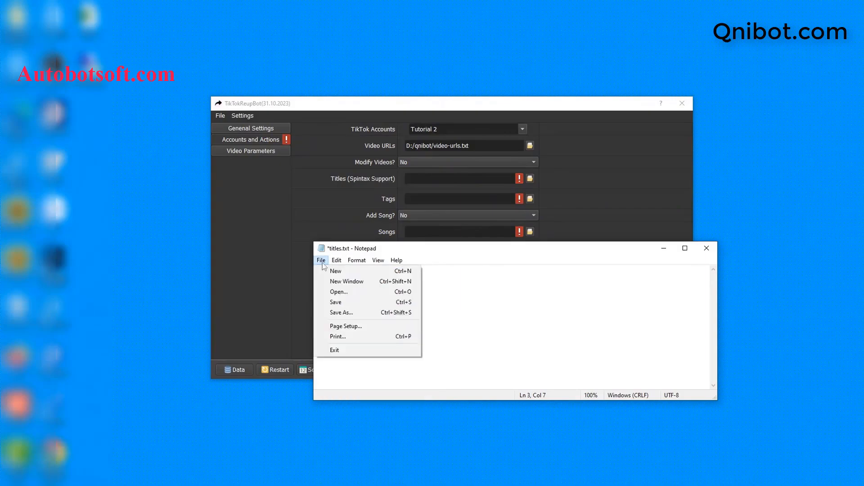
click(320, 260)
click(321, 260)
click(333, 300)
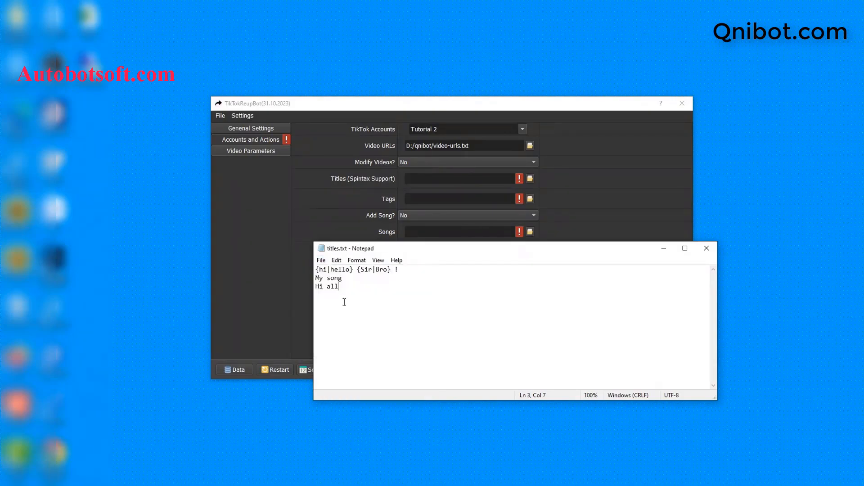
click(600, 223)
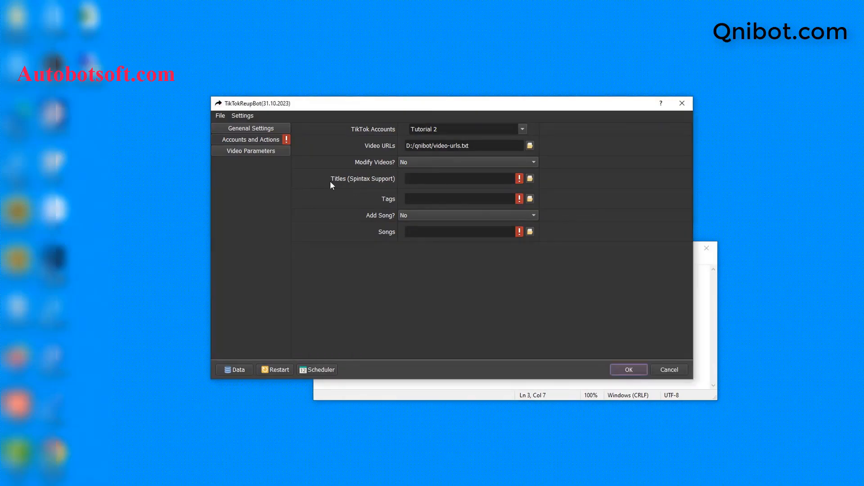
- Load D:/qnibot/titles.txt as the Titles (Spintax Support) source
click(528, 180)
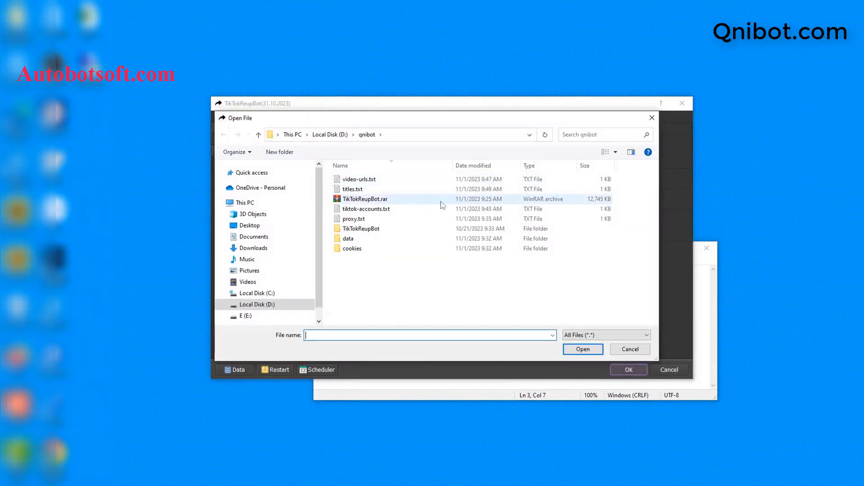
click(354, 189)
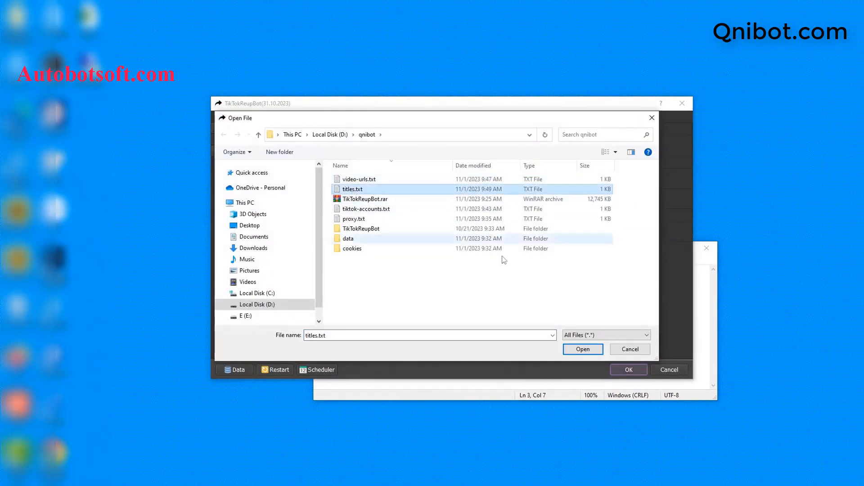
click(583, 350)
- Close titles.txt in Notepad and return to the qnibot folder
click(516, 381)
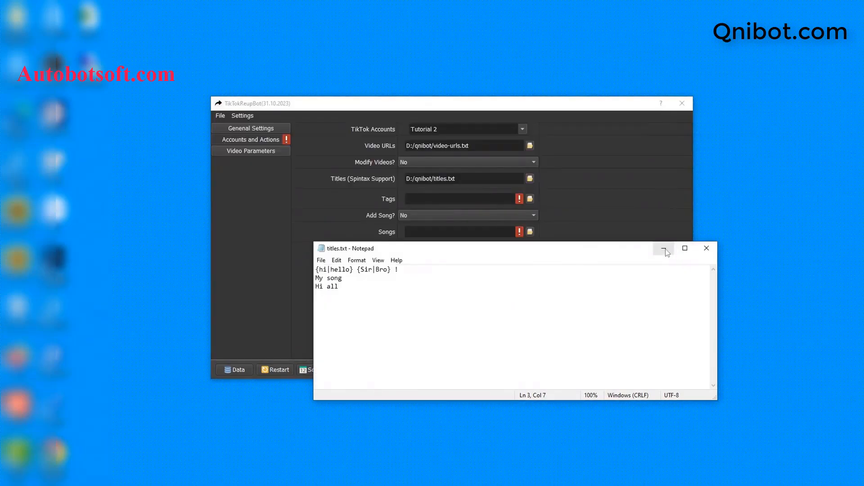
click(707, 248)
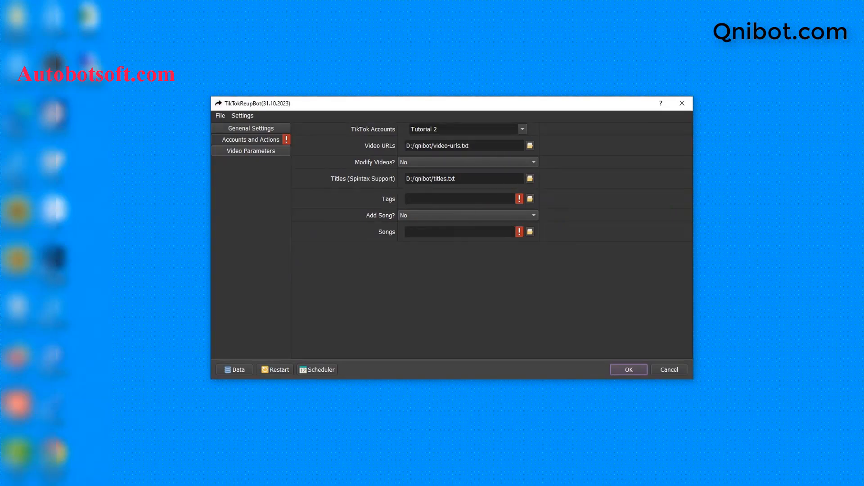
key(alt+Tab)
- Create a new text document named tags.txt in the qnibot folder and open it in Notepad
right_click(244, 294)
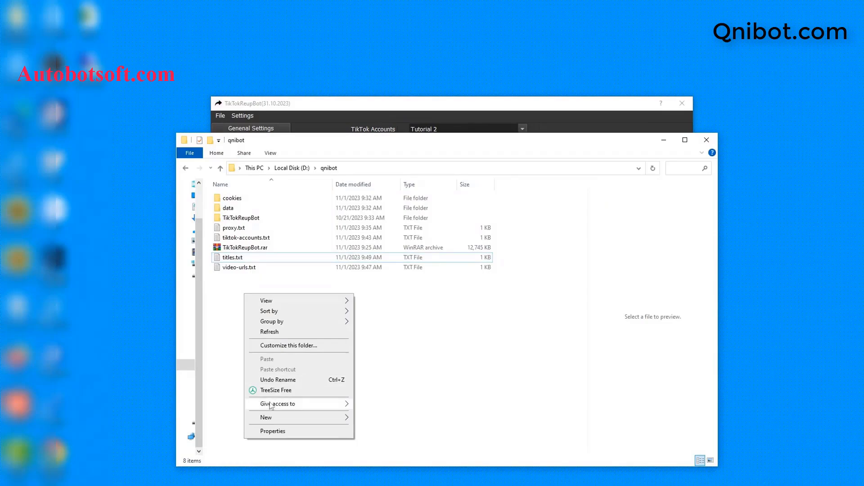
mouse_move(272, 418)
click(377, 394)
text(t)
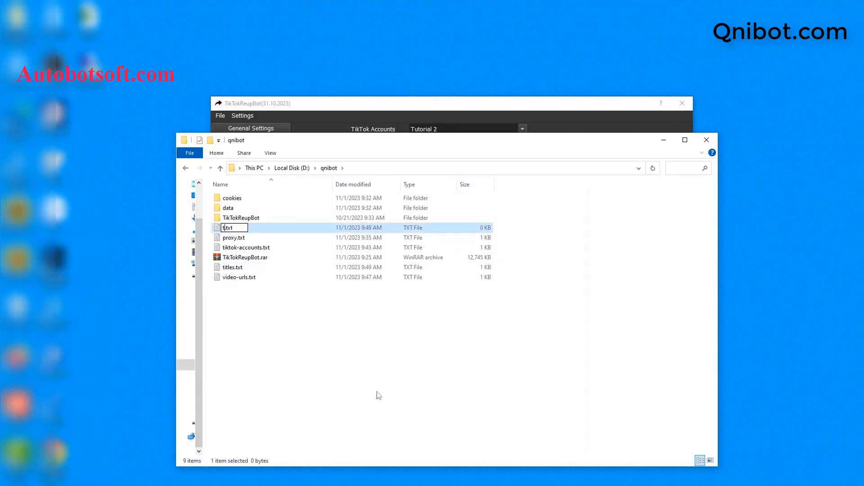
text(ags)
key(Return)
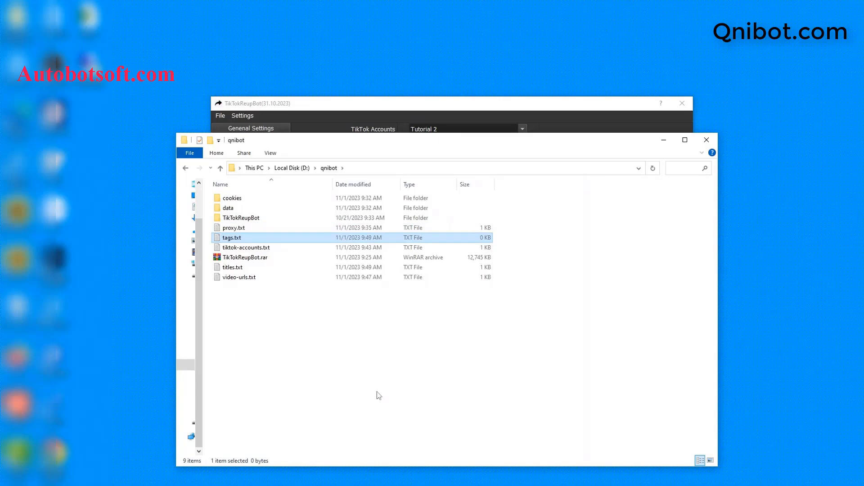
double_click(282, 239)
click(495, 161)
click(497, 260)
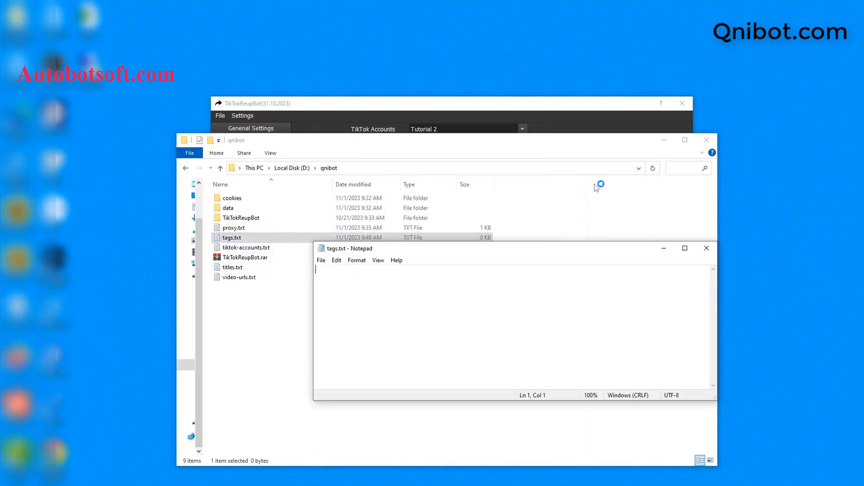
click(663, 140)
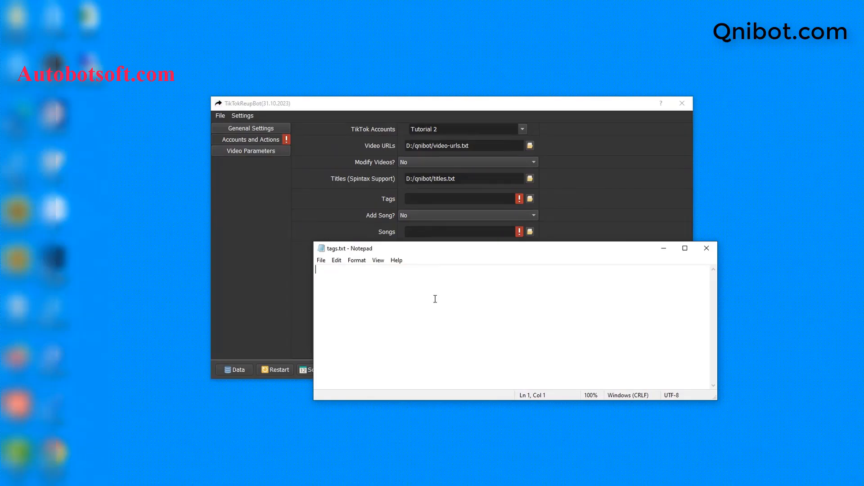
- Enter the tags tiktok, trending, hot and music video in tags.txt
text(tiktok )
text(tr)
text(e)
text(nding)
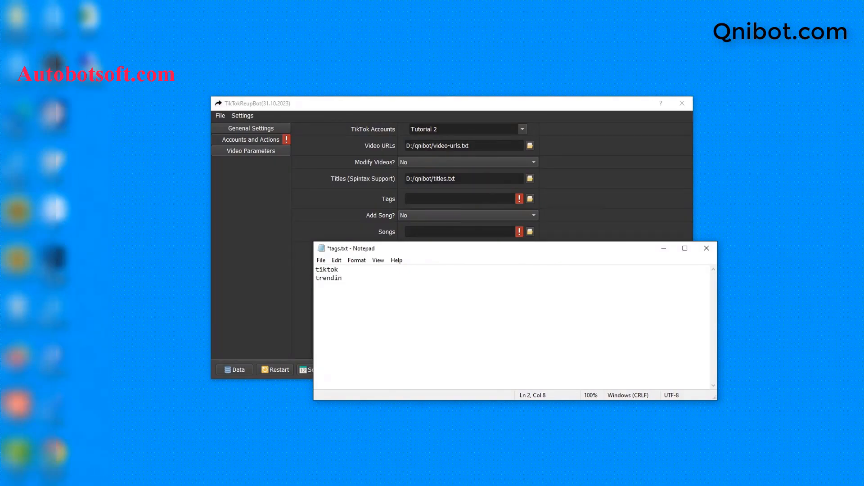
key(Return)
text(hot)
key(Return)
text(music video)
- Save tags.txt and select it as the file for the bot's Tags field
click(321, 260)
click(342, 304)
click(352, 212)
click(529, 199)
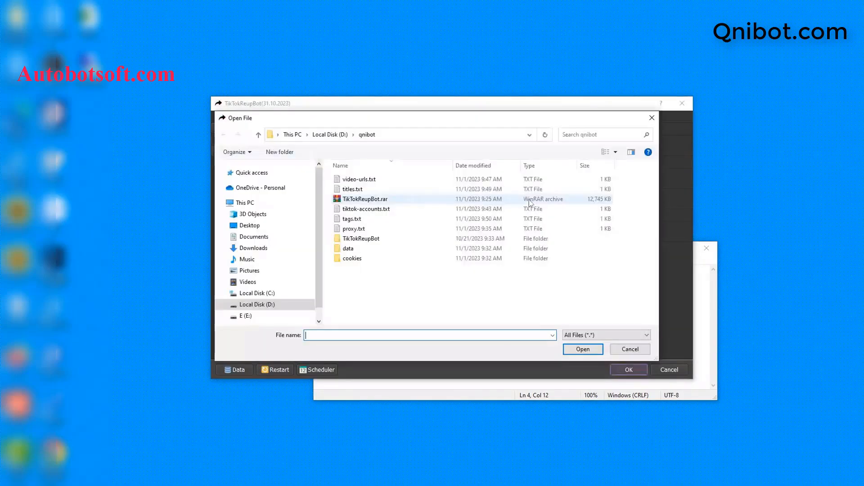
click(352, 219)
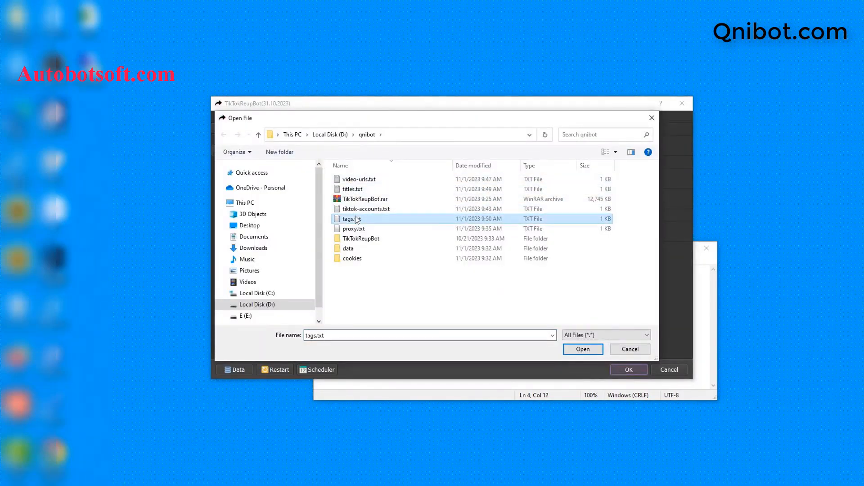